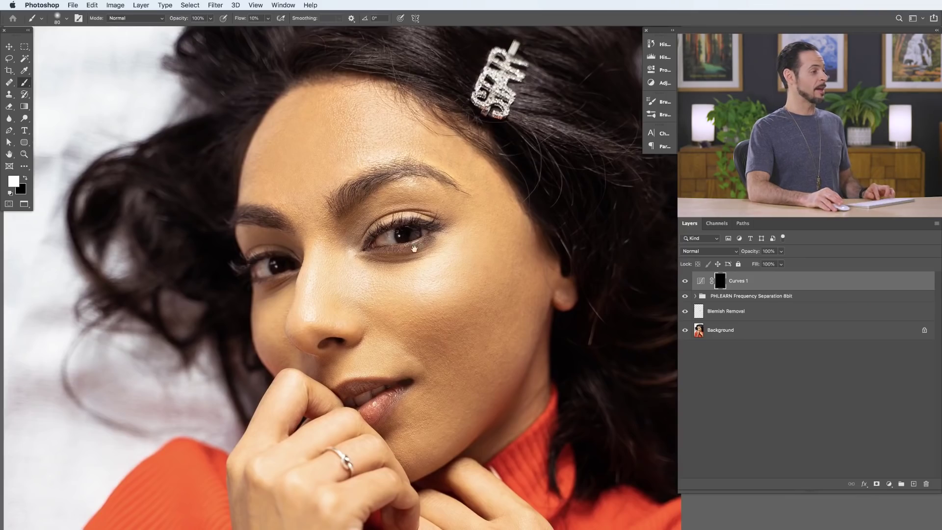
Brighten the lower lid of the woman's left eye by painting white on the Curves 1 mask with a small soft brush, and compare.
click(422, 241)
click(432, 233)
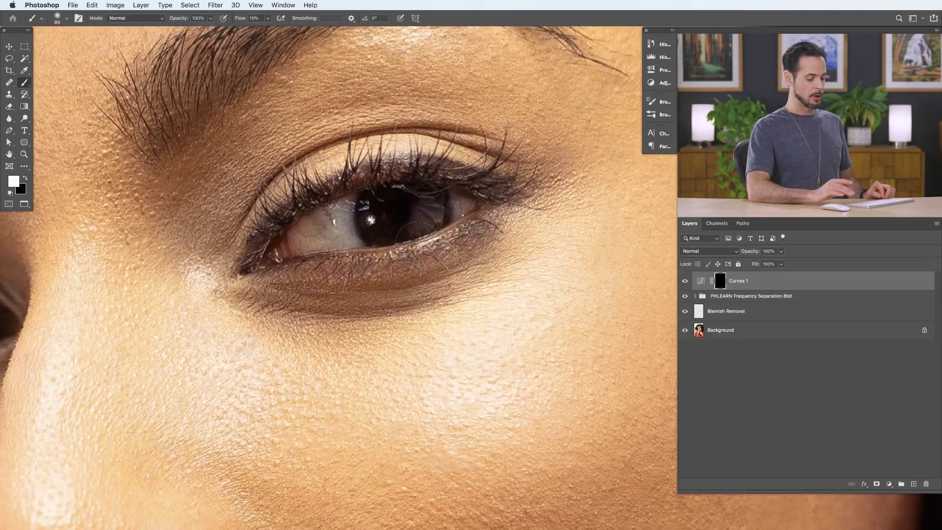
key(bracketleft)
key(bracketleft)
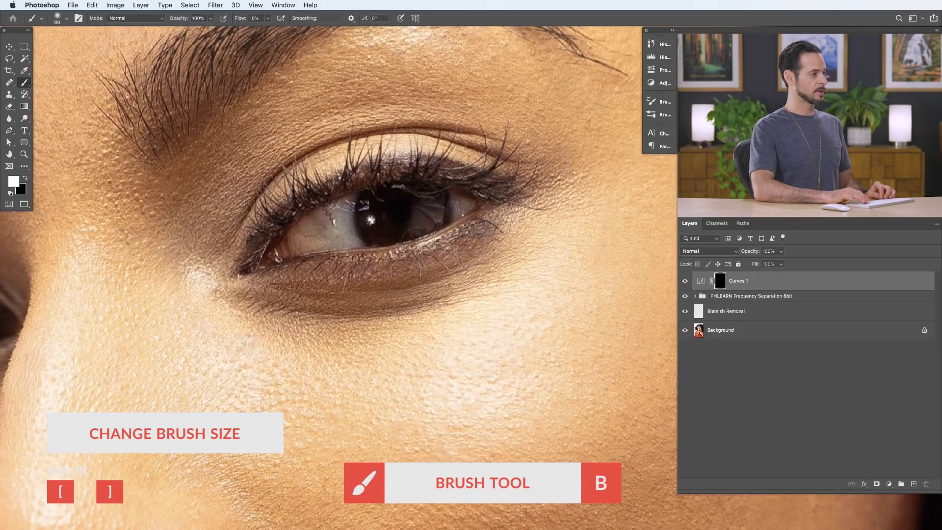
key(bracketright)
key(bracketright)
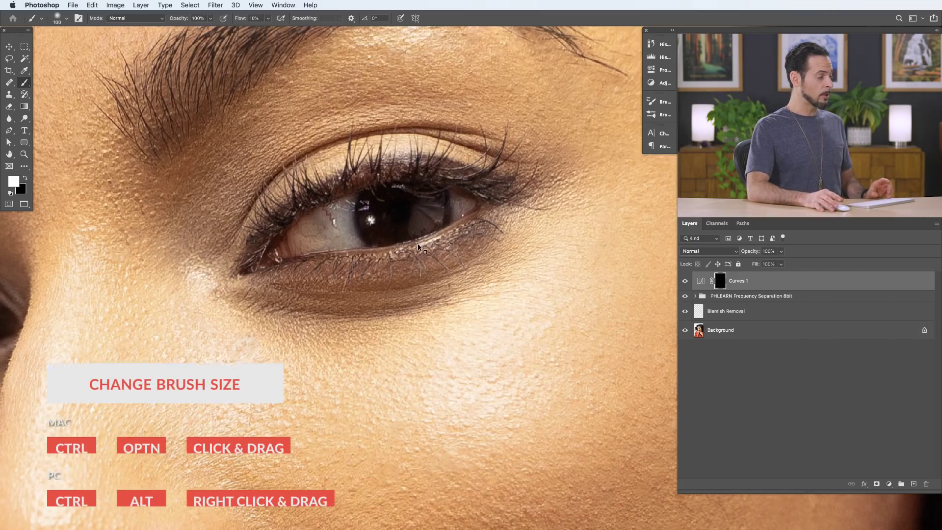
mouse_move(426, 230)
mouse_down()
mouse_move(394, 233)
mouse_move(451, 231)
mouse_move(392, 232)
mouse_move(421, 235)
mouse_move(407, 280)
mouse_move(369, 208)
mouse_move(498, 217)
mouse_move(404, 222)
mouse_move(425, 223)
mouse_move(425, 115)
mouse_move(425, 296)
mouse_move(425, 125)
mouse_move(427, 289)
mouse_move(432, 219)
mouse_move(416, 234)
mouse_move(319, 240)
mouse_up()
drag(423, 262, 423, 262)
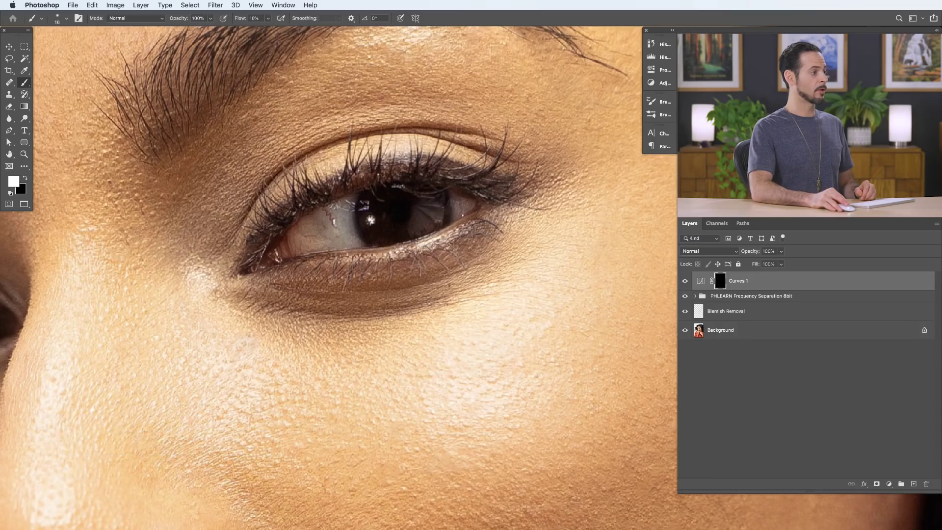
click(686, 281)
click(685, 281)
click(686, 281)
click(685, 281)
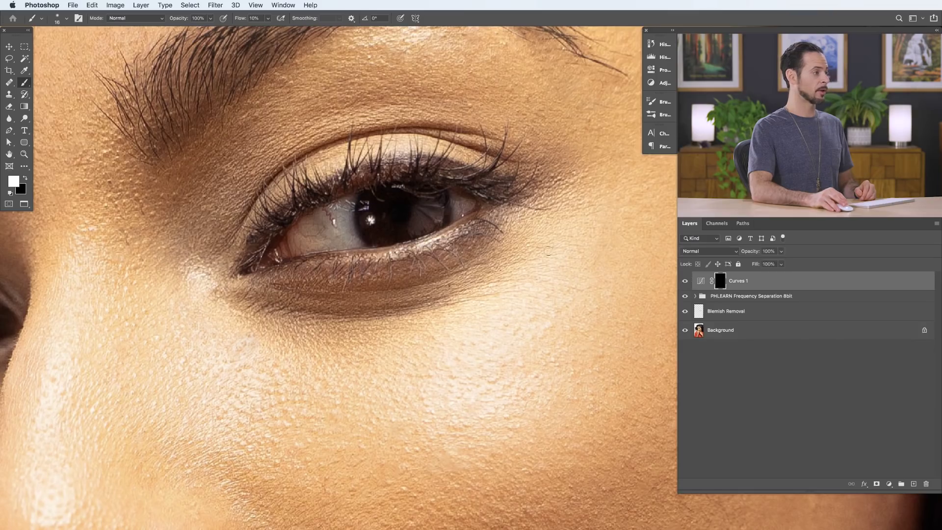
Brighten the iris and its reflections in the woman's left eye by painting white on the Curves 1 mask with small brush sizes.
key(bracketright)
key(bracketright)
key(bracketright)
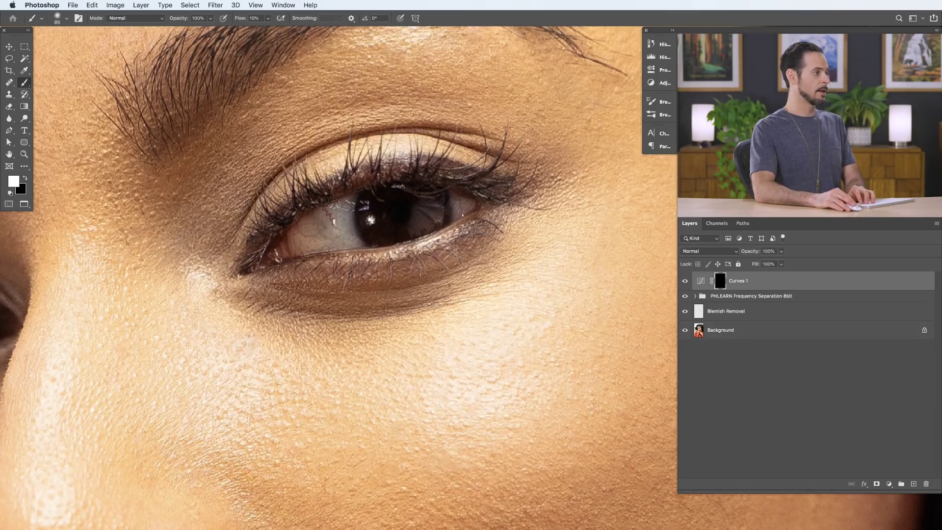
key(bracketleft)
key(bracketleft)
key(bracketleft)
key(bracketleft)
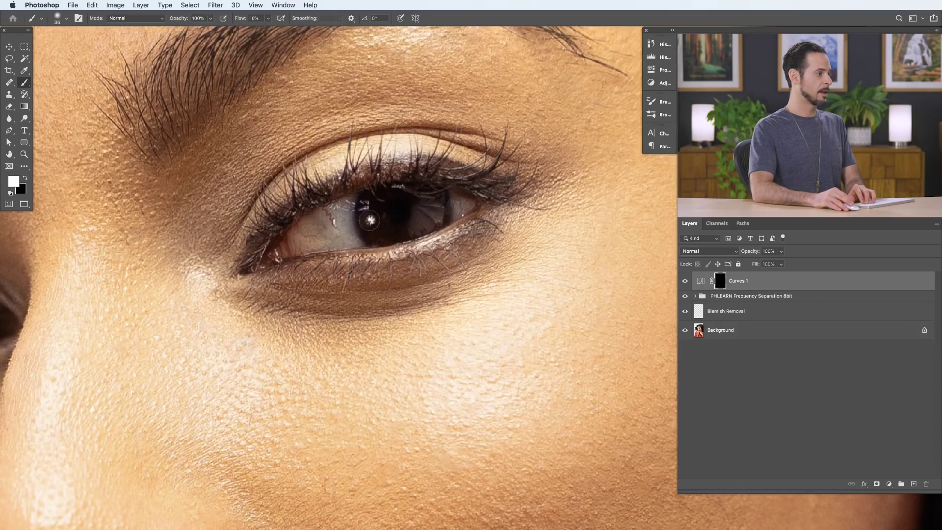
key(bracketright)
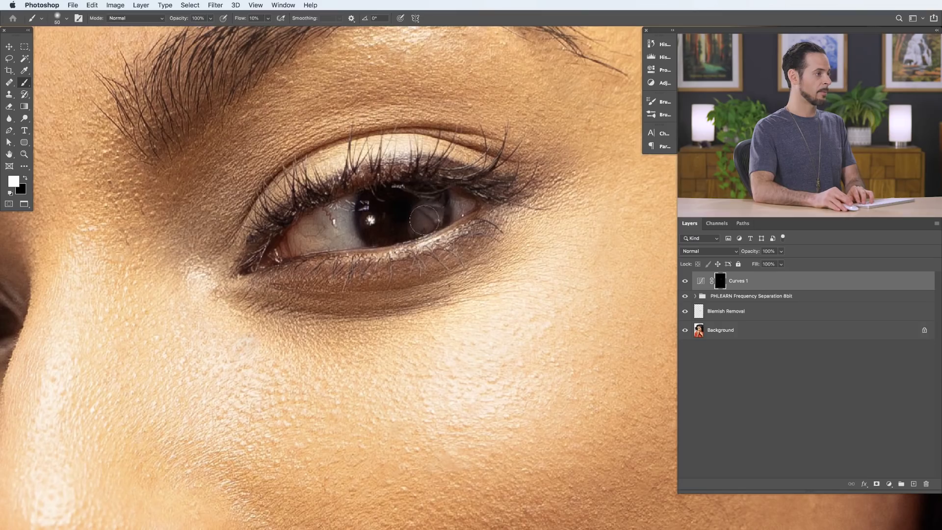
drag(428, 205, 424, 217)
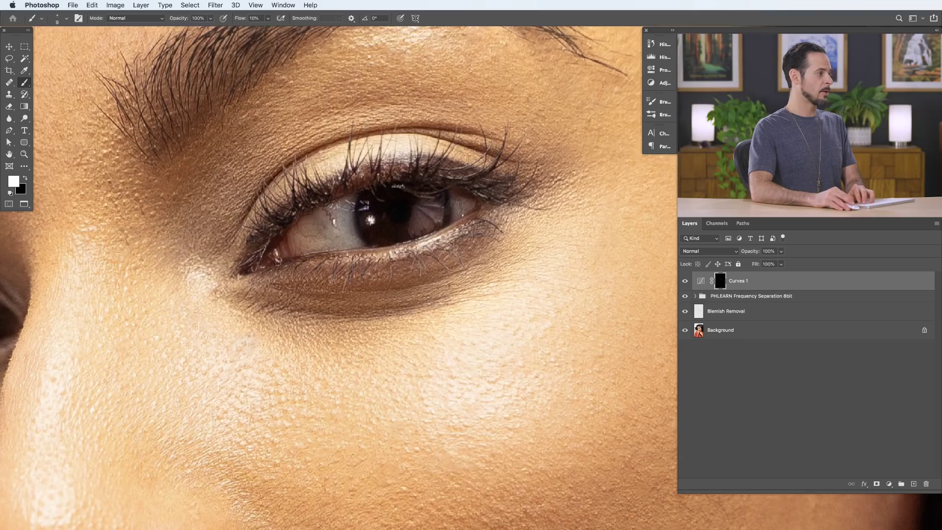
key(bracketright)
key(bracketright)
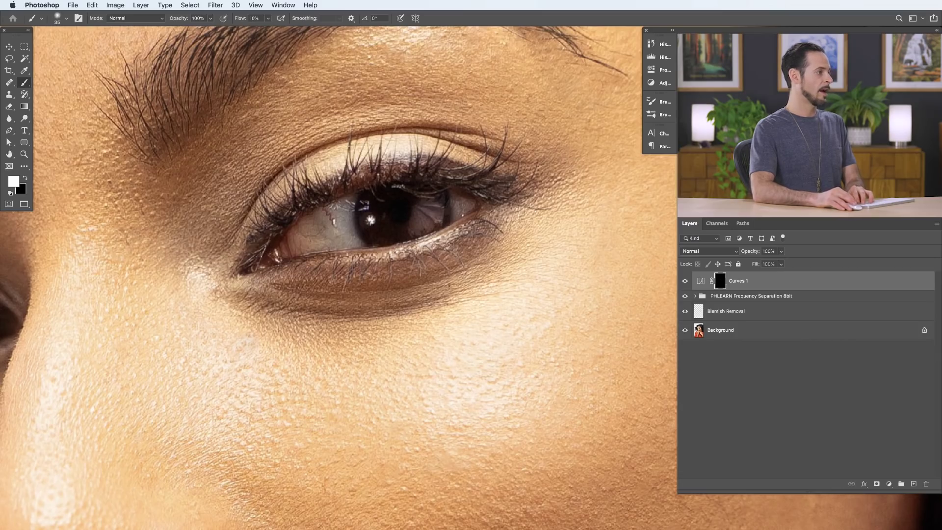
Compare the eye area with the Curves 1 layer hidden and shown.
super+click(451, 296)
alt+super+click(451, 296)
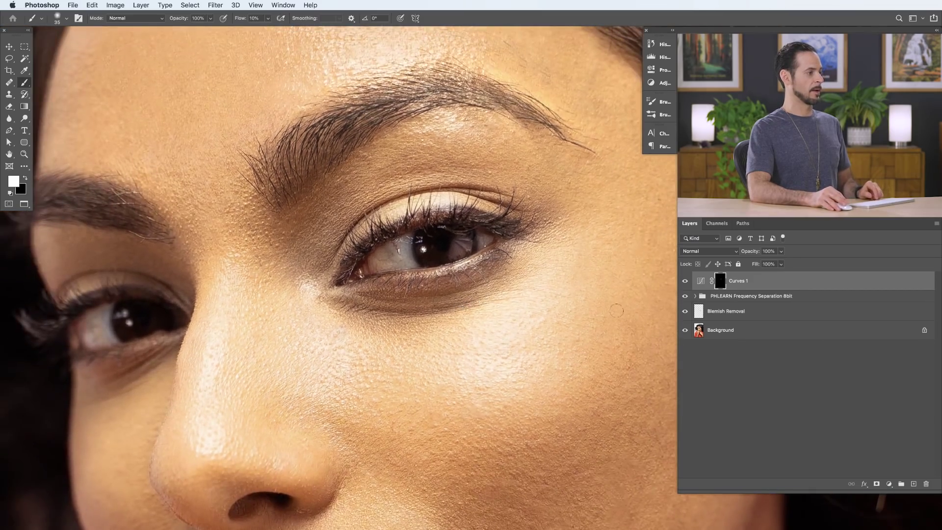
click(686, 286)
click(687, 285)
click(686, 285)
click(687, 285)
click(686, 285)
click(686, 285)
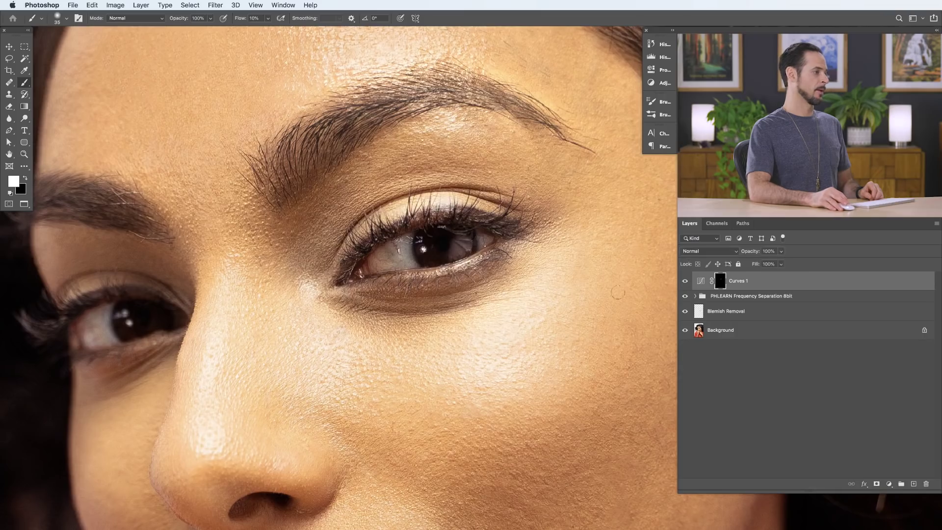
Brighten the woman's right eye by painting white on the Curves 1 mask with a soft brush of about 70 px.
key(x)
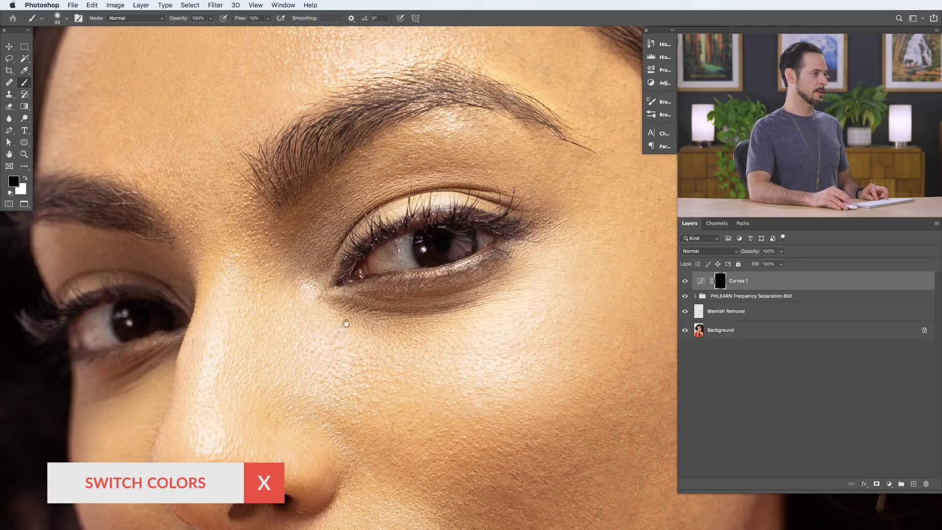
scroll(522, 319, left, 8)
key(x)
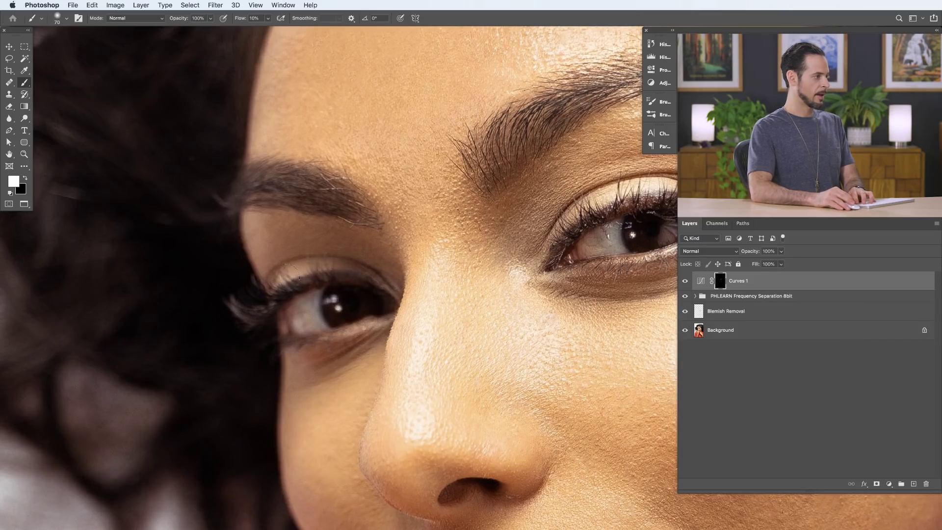
key(bracketright)
key(bracketright)
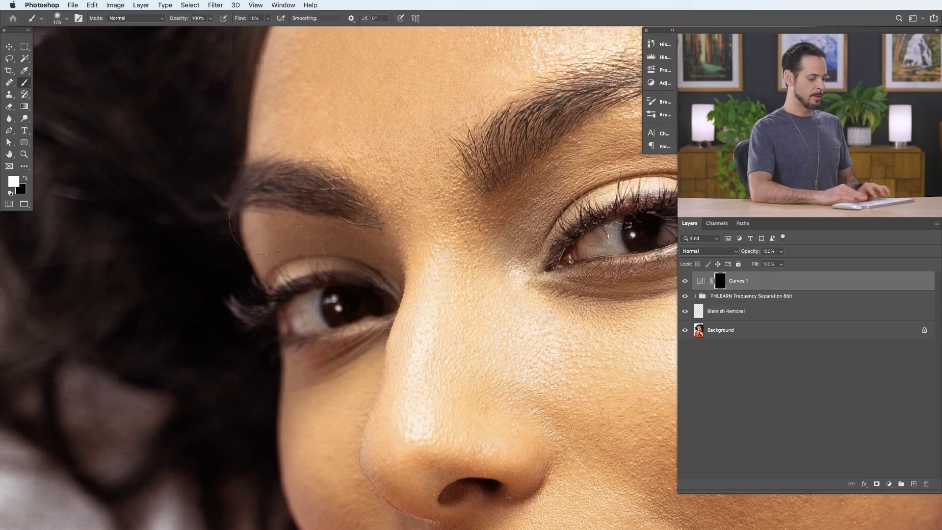
Brighten the facial highlights around the nose by painting white on the Curves 1 mask with a soft brush of about 150 px.
drag(311, 220, 209, 263)
scroll(413, 241, down, 5)
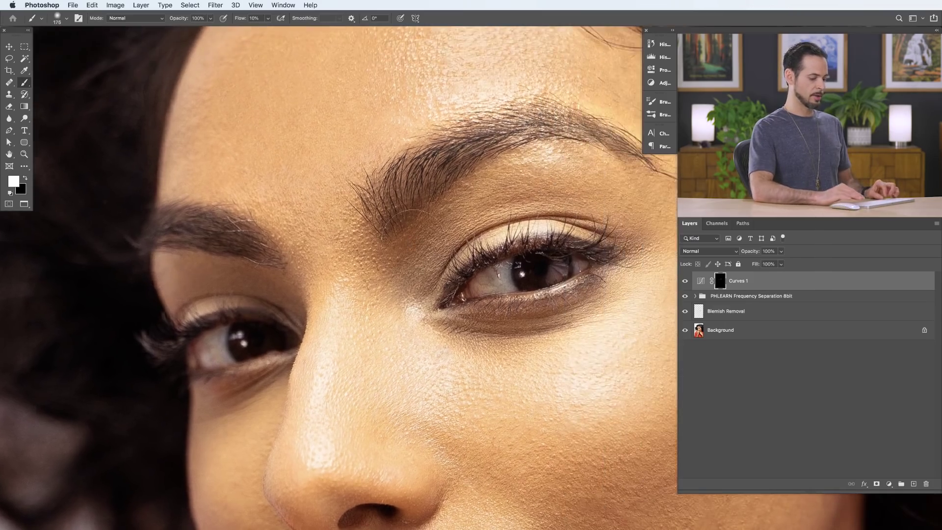
key(bracketright)
key(bracketright)
key(bracketright)
key(bracketright)
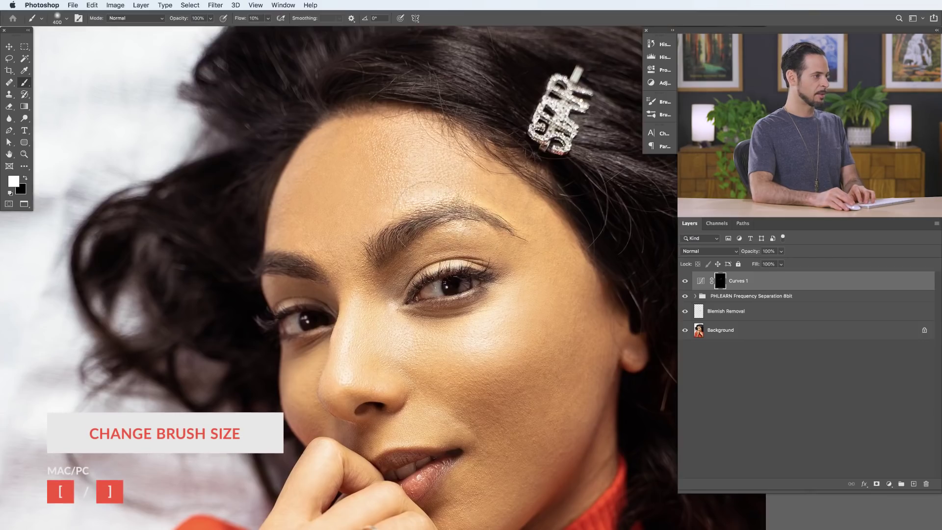
key(bracketleft)
key(bracketleft)
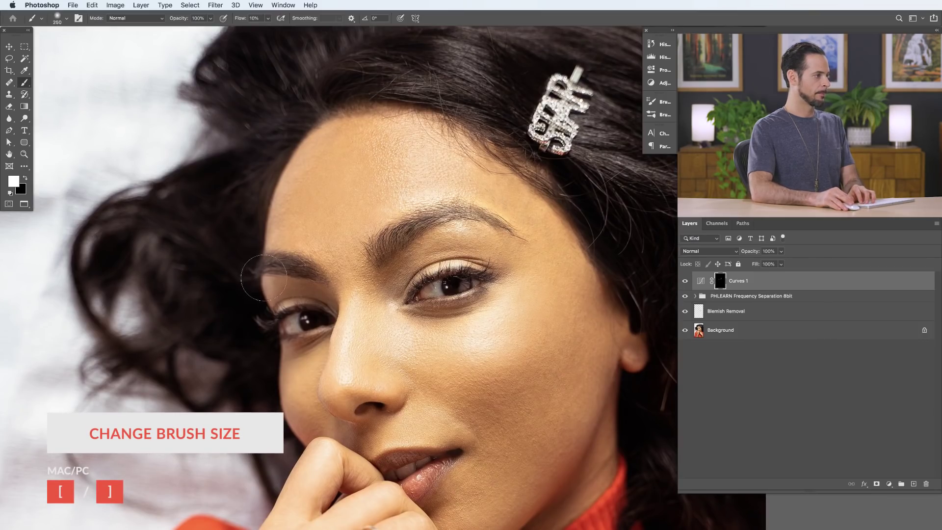
scroll(509, 322, down, 3)
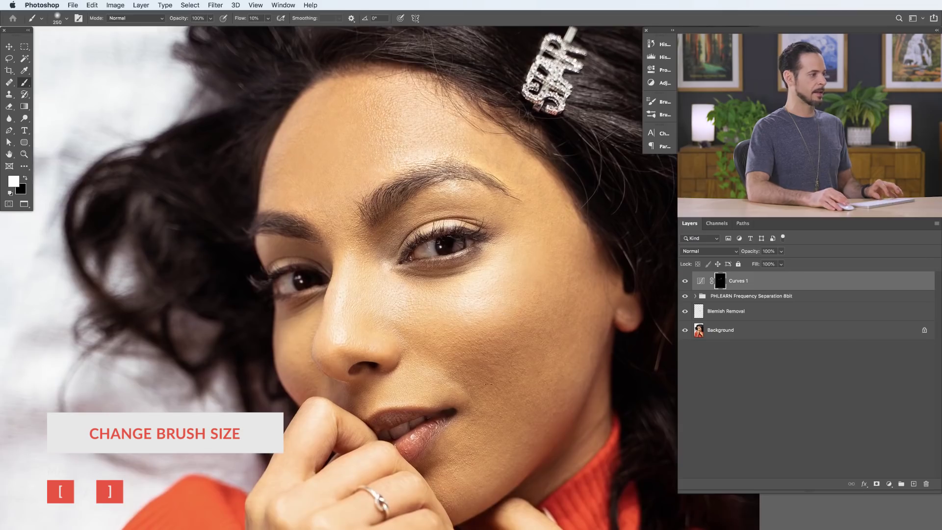
key(bracketleft)
key(bracketleft)
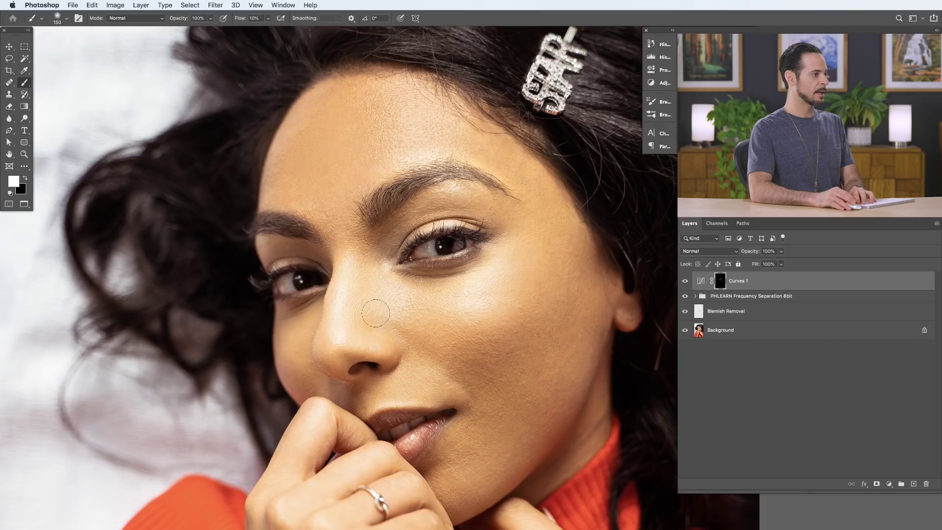
Brighten the highlight across the woman's left cheek by painting white on the Curves 1 mask with a large soft brush.
key(bracketright)
key(bracketright)
alt+click(483, 280)
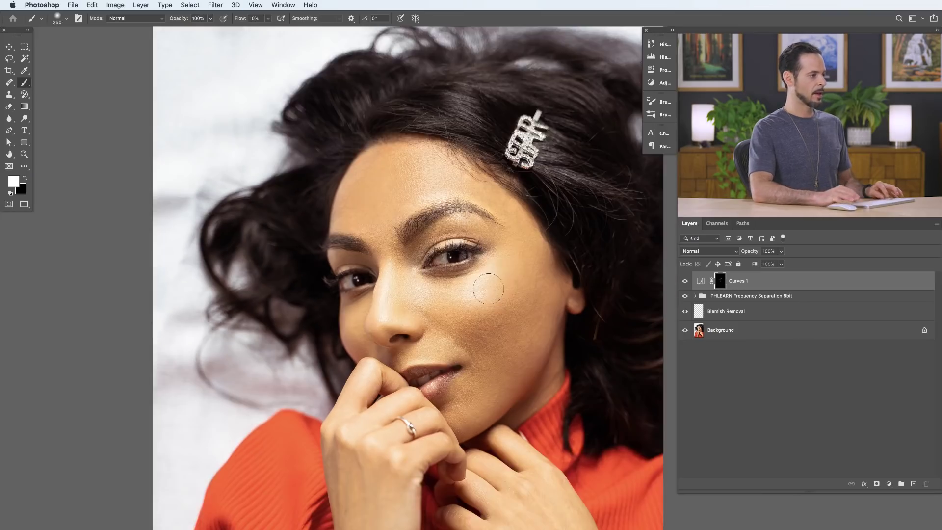
drag(478, 294, 459, 307)
key(bracketright)
key(bracketright)
key(bracketright)
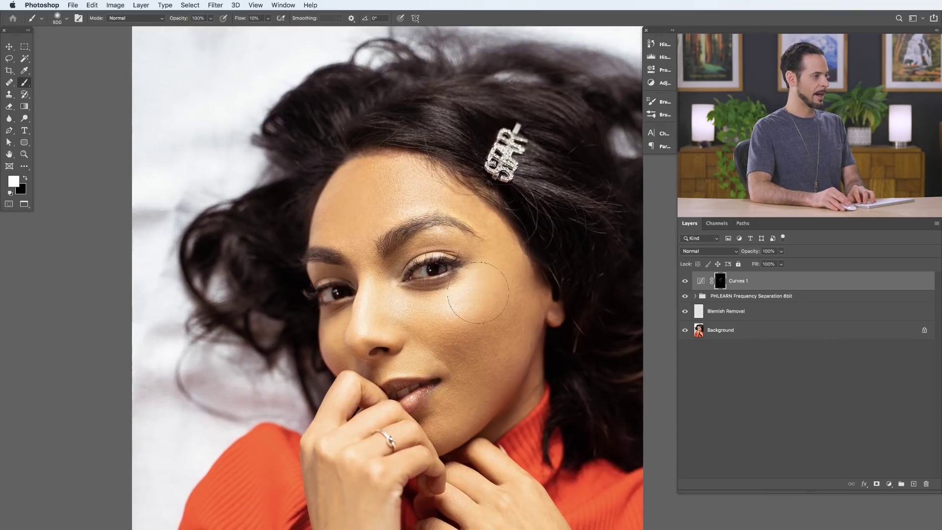
key(bracketleft)
key(bracketleft)
key(bracketleft)
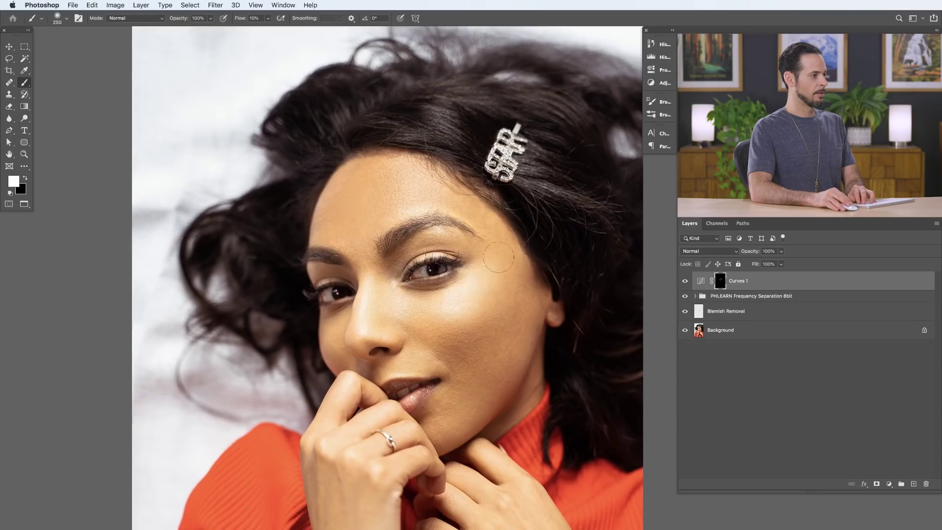
key(bracketright)
mouse_move(449, 327)
mouse_down()
mouse_move(563, 219)
mouse_move(584, 252)
mouse_move(483, 280)
mouse_up()
key(x)
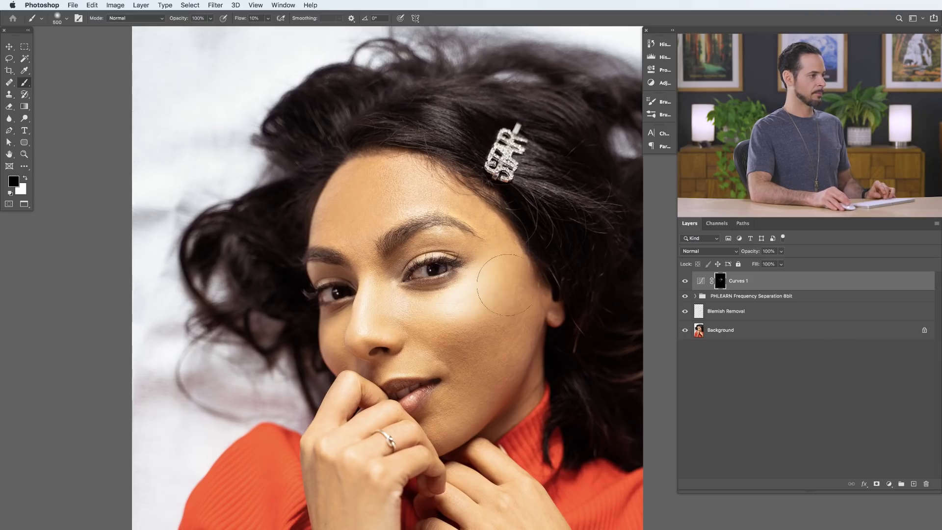
Compare the whole face with the Curves 1 layer hidden and shown.
click(685, 281)
click(685, 281)
click(684, 281)
click(685, 280)
click(685, 280)
click(685, 281)
click(685, 280)
click(685, 281)
click(685, 280)
click(685, 281)
click(685, 281)
click(685, 280)
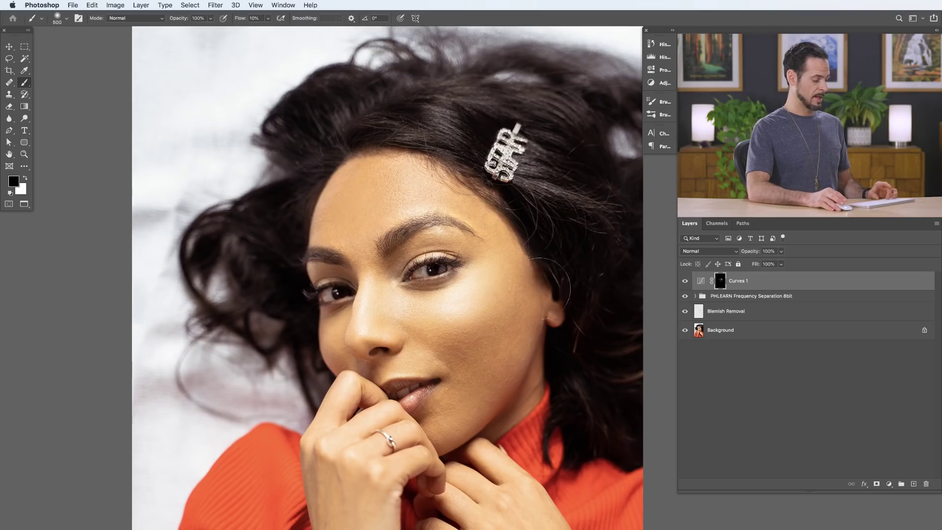
Try brightening the back of the hand at the mouth with white on the Curves 1 mask, and paint it back out with black.
drag(451, 389, 431, 270)
key(x)
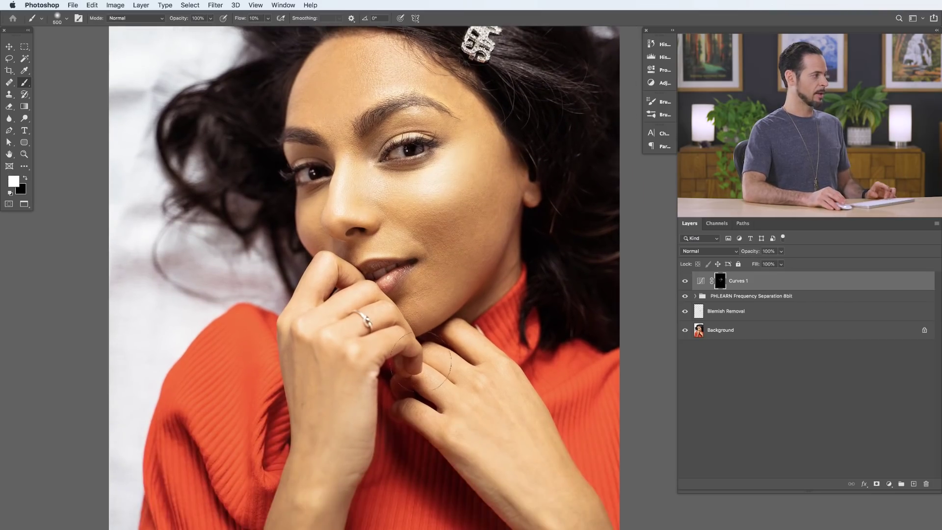
mouse_move(363, 379)
mouse_down()
mouse_move(347, 391)
mouse_move(347, 372)
mouse_move(336, 368)
mouse_move(338, 407)
mouse_move(315, 456)
mouse_move(296, 435)
mouse_up()
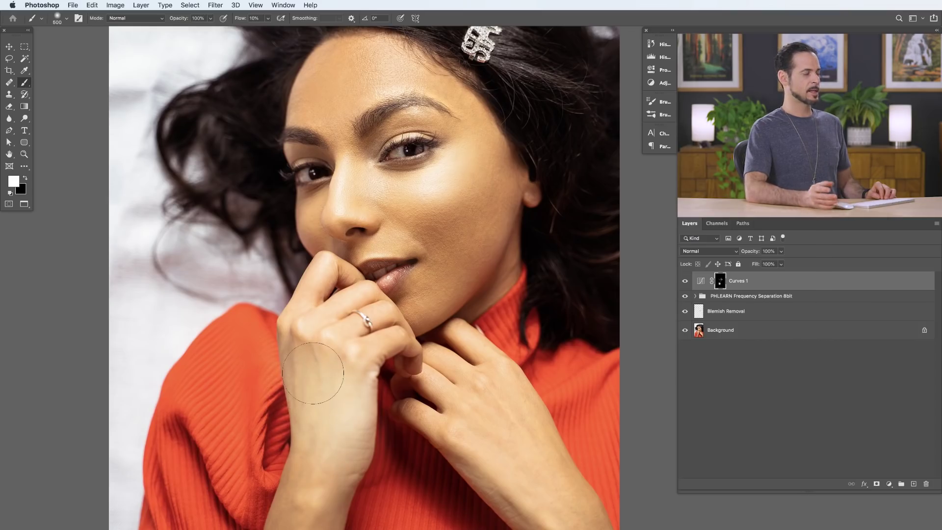
key(x)
mouse_move(295, 388)
mouse_down()
mouse_move(304, 430)
mouse_move(289, 378)
mouse_move(310, 379)
mouse_move(329, 427)
mouse_move(327, 455)
mouse_up()
drag(328, 350, 321, 426)
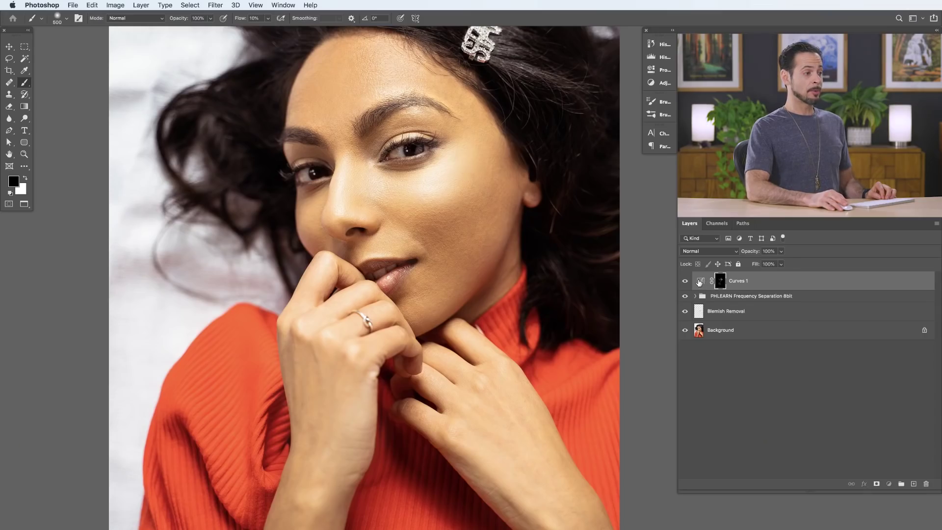
Raise the midpoint of the Curves 1 curve to strengthen the brightening, and return to its layer mask with black as the foreground colour.
double_click(699, 282)
mouse_move(576, 128)
mouse_down()
mouse_move(565, 112)
mouse_move(608, 163)
mouse_move(570, 122)
mouse_up()
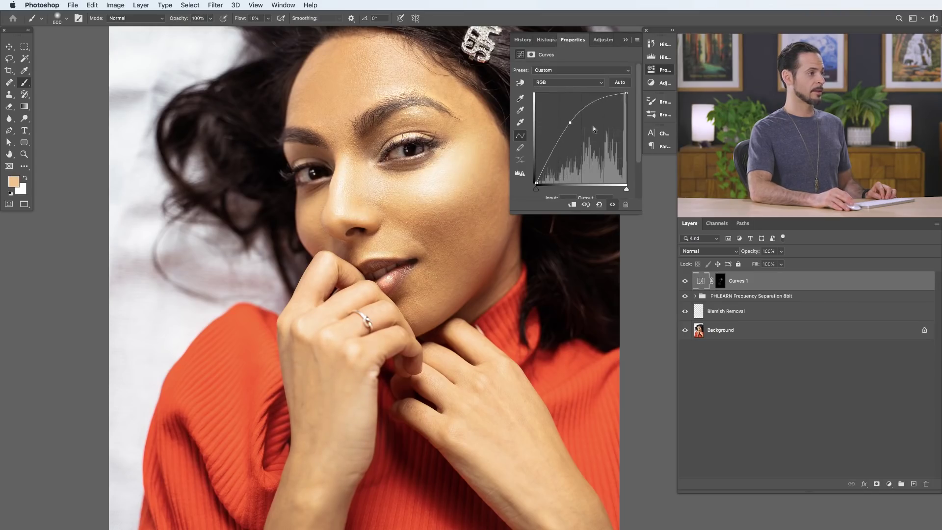
click(657, 69)
click(685, 281)
click(685, 281)
click(684, 280)
click(685, 280)
click(720, 281)
key(d)
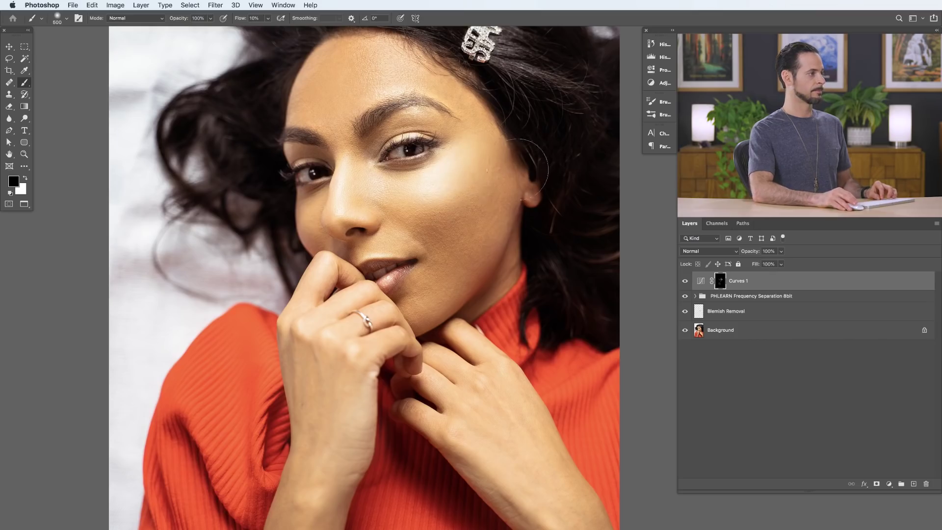
Compare the portrait with Curves 1 hidden and shown, and lower the curve's midpoint slightly to soften the brightening.
click(686, 281)
click(687, 280)
click(687, 280)
click(687, 281)
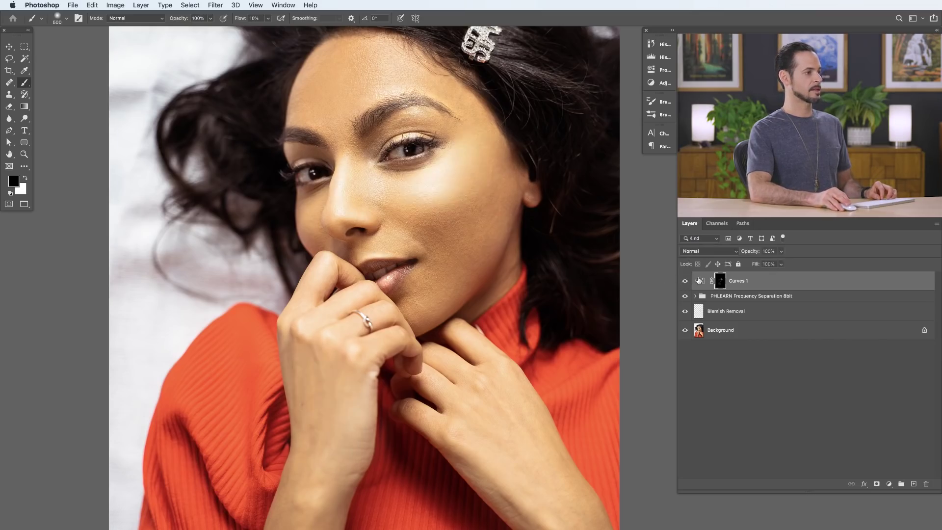
double_click(702, 282)
drag(573, 125, 573, 129)
click(652, 72)
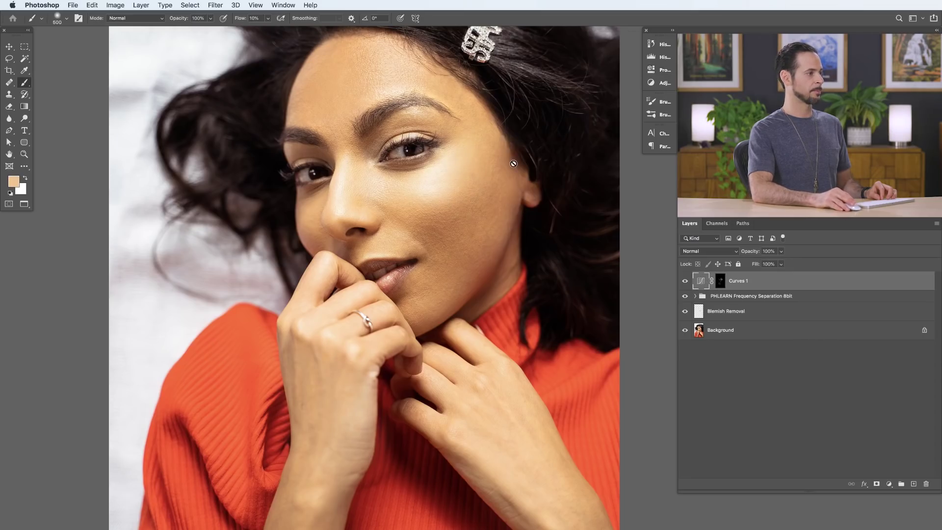
Brighten the hair highlights by painting white across the top of the hair on the Curves 1 mask with a 587 px brush.
drag(436, 204, 429, 275)
key(super+0)
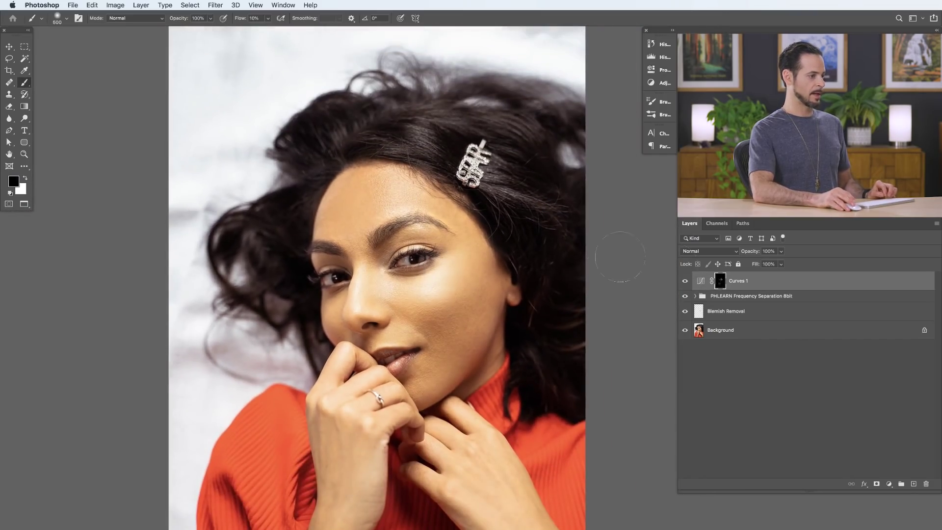
drag(415, 142, 429, 142)
key(x)
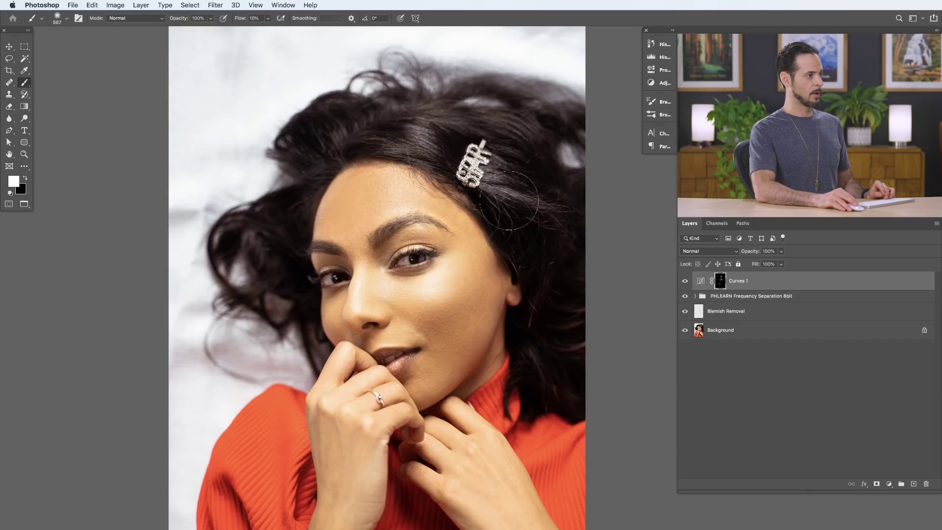
mouse_move(515, 128)
mouse_down()
mouse_move(321, 136)
mouse_move(337, 158)
mouse_move(279, 229)
mouse_up()
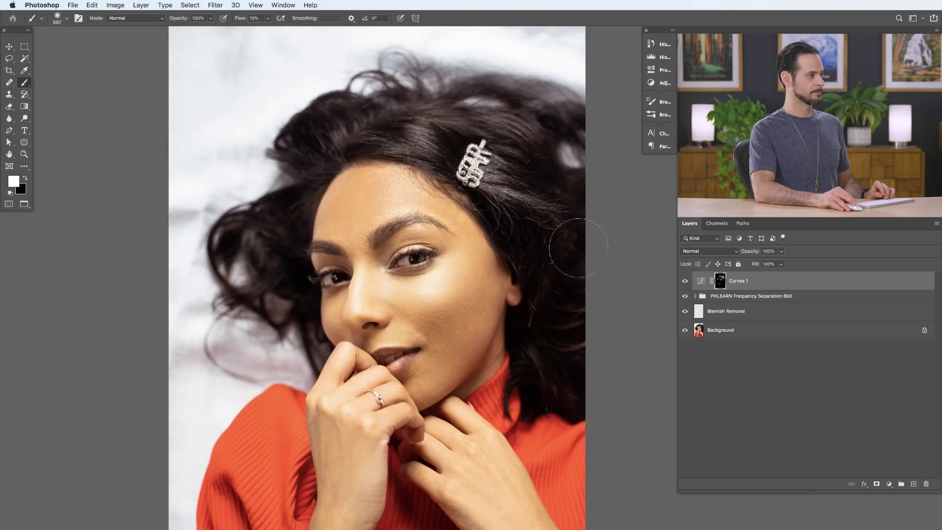
Add a second Curves adjustment layer above Curves 1 with its midpoint pulled down for darkening, and invert its mask to black.
key(x)
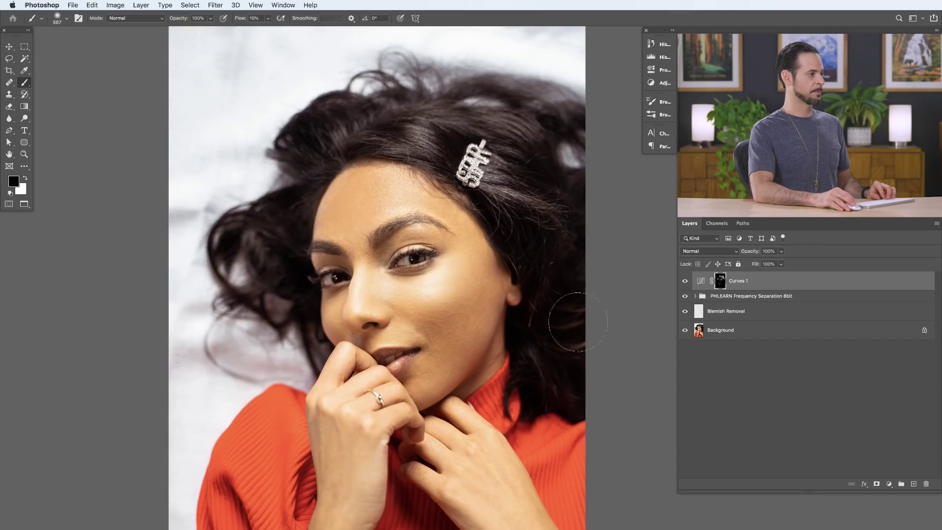
scroll(525, 326, up, 3)
drag(454, 318, 480, 319)
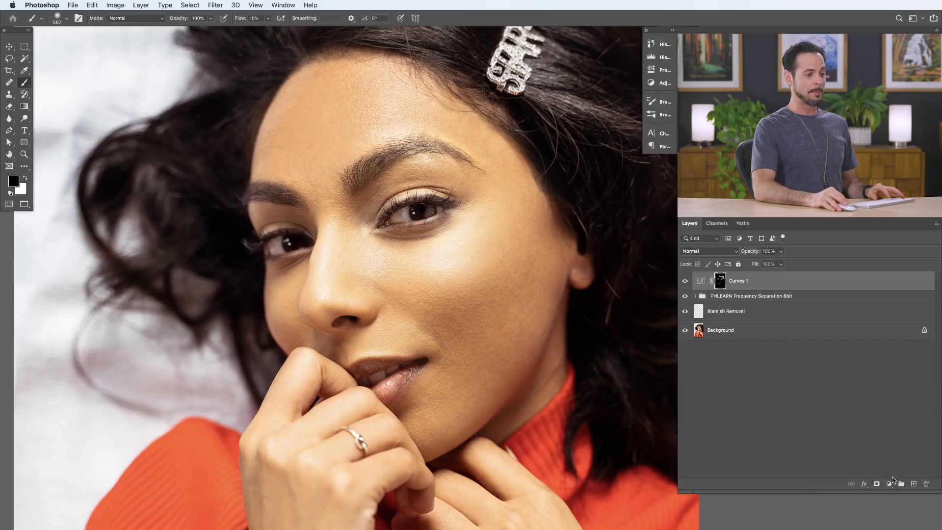
click(890, 484)
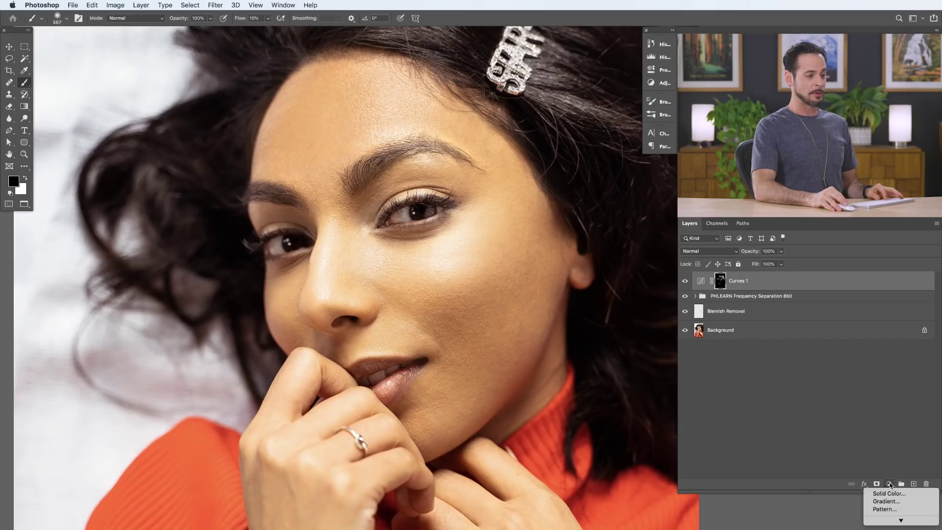
click(845, 459)
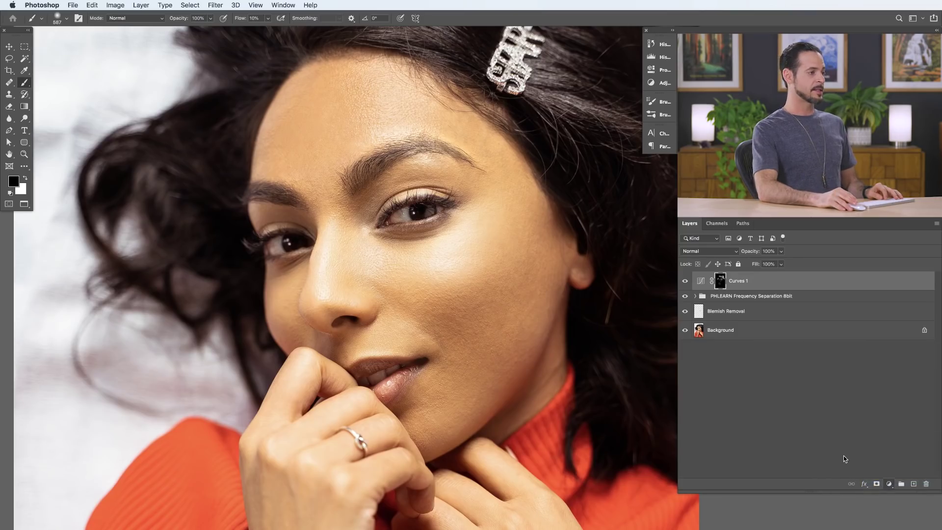
drag(588, 131, 592, 139)
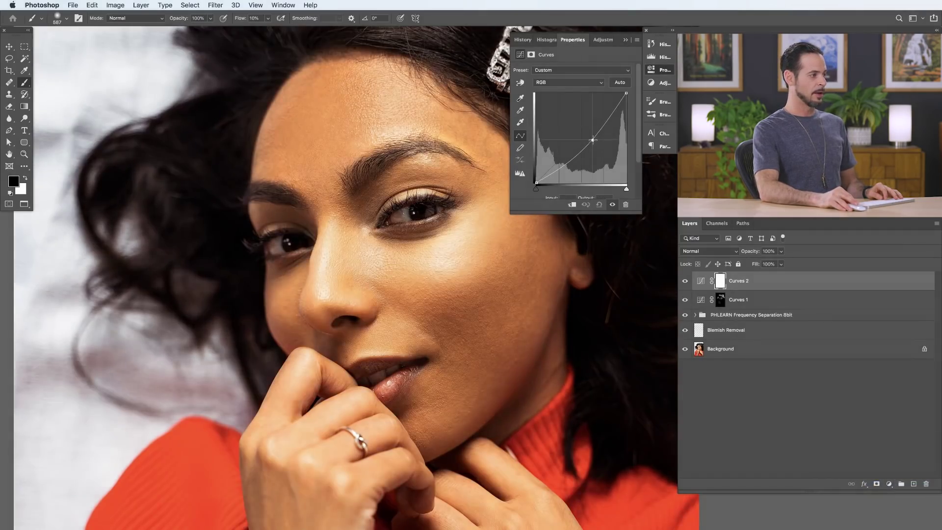
key(super+i)
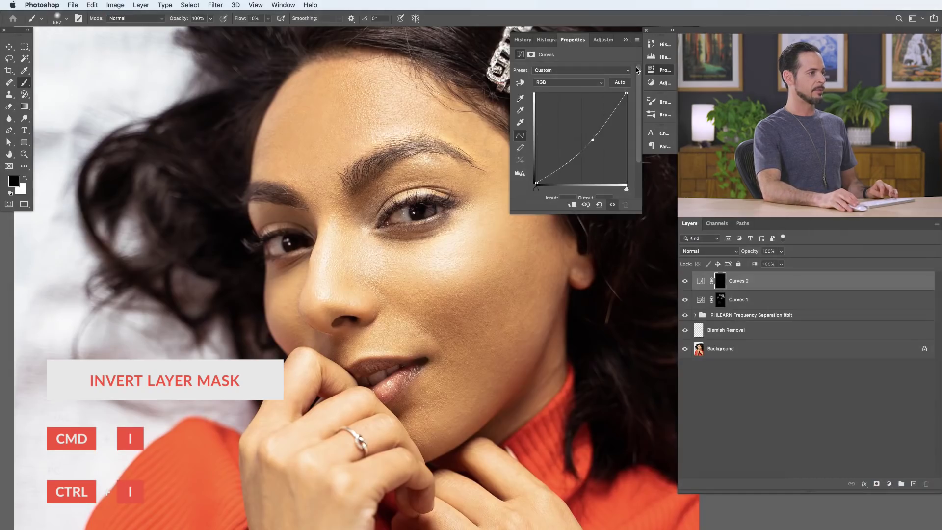
click(656, 70)
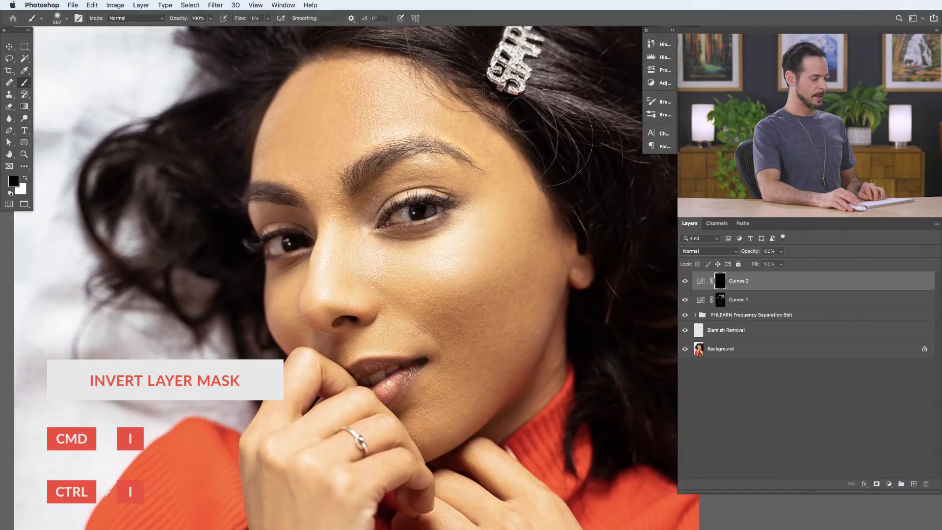
Darken the lash line and iris of the fully visible eye by painting white on the Curves 2 mask with a 36 px brush.
click(349, 206)
drag(471, 211, 313, 222)
scroll(444, 255, up, 3)
drag(415, 228, 295, 245)
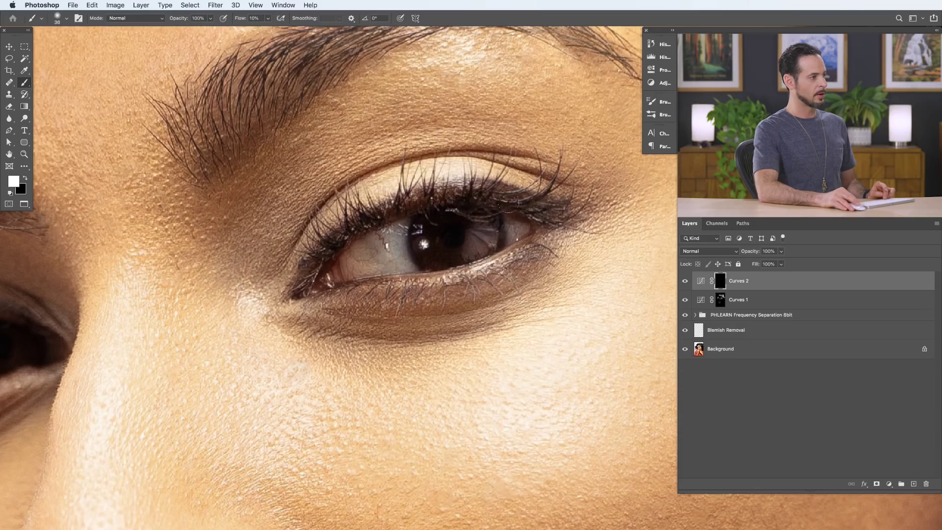
mouse_move(521, 201)
mouse_down()
mouse_move(414, 219)
mouse_move(472, 234)
mouse_up()
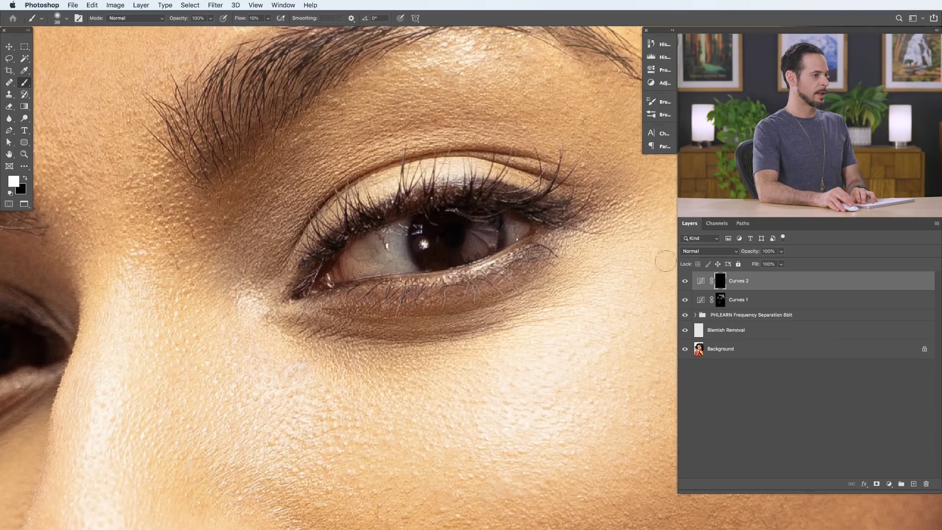
Compare the eye close-up with Curves 2 hidden and shown.
click(685, 281)
click(685, 281)
click(685, 282)
click(684, 282)
Darken the other eye's lashes and eyebrow with white on the Curves 2 mask, using a soft brush of about 100 px.
key(bracketright)
key(bracketright)
key(bracketright)
key(bracketright)
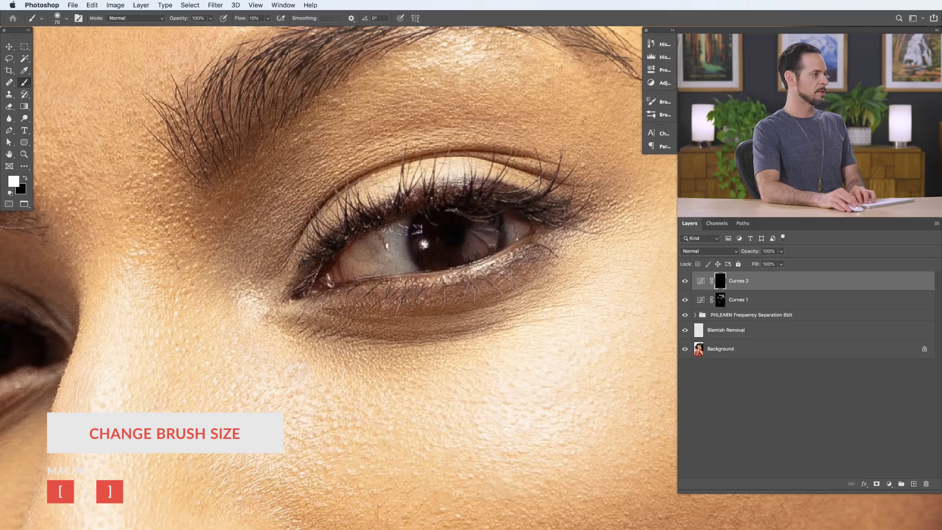
scroll(402, 162, down, 3)
scroll(291, 258, up, 4)
key(bracketleft)
key(bracketleft)
key(bracketleft)
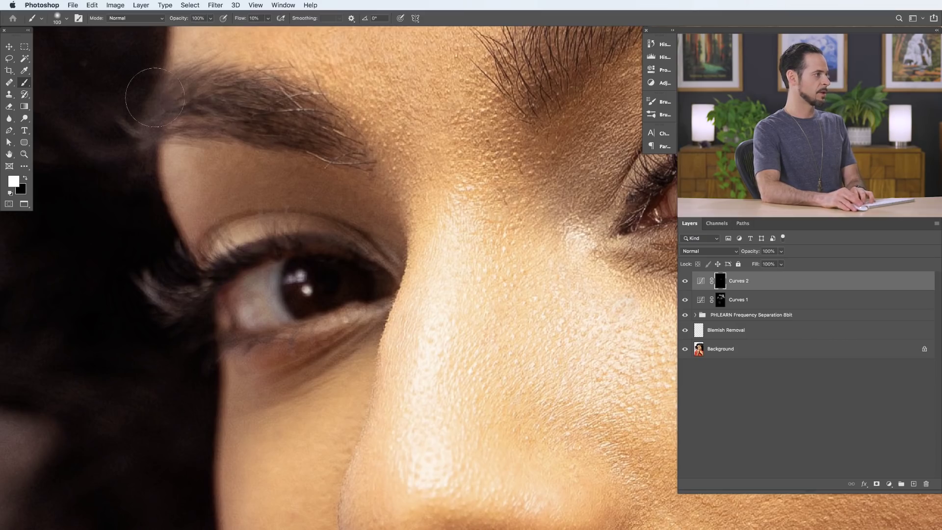
Darken the eyebrow above the fully visible eye on the Curves 2 mask with a 60 px white brush.
scroll(294, 269, up, 3)
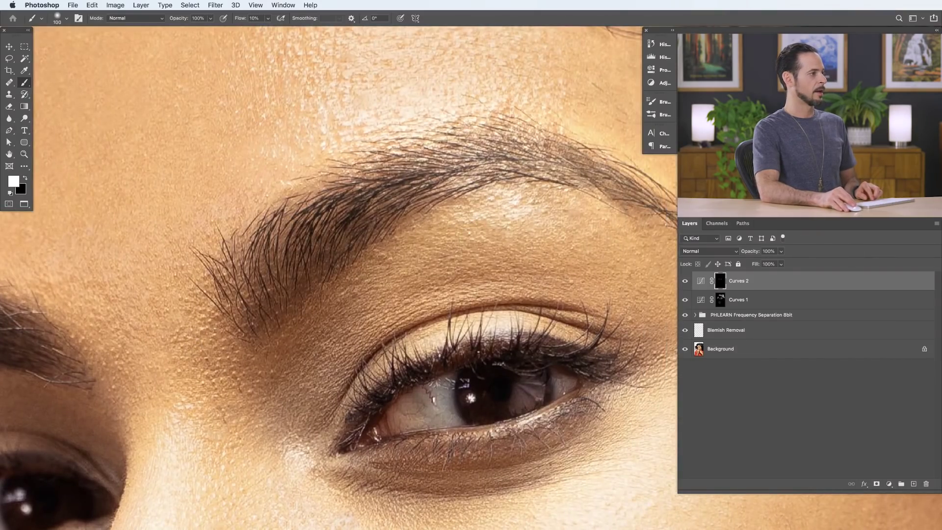
scroll(529, 142, right, 5)
key(bracketleft)
key(bracketleft)
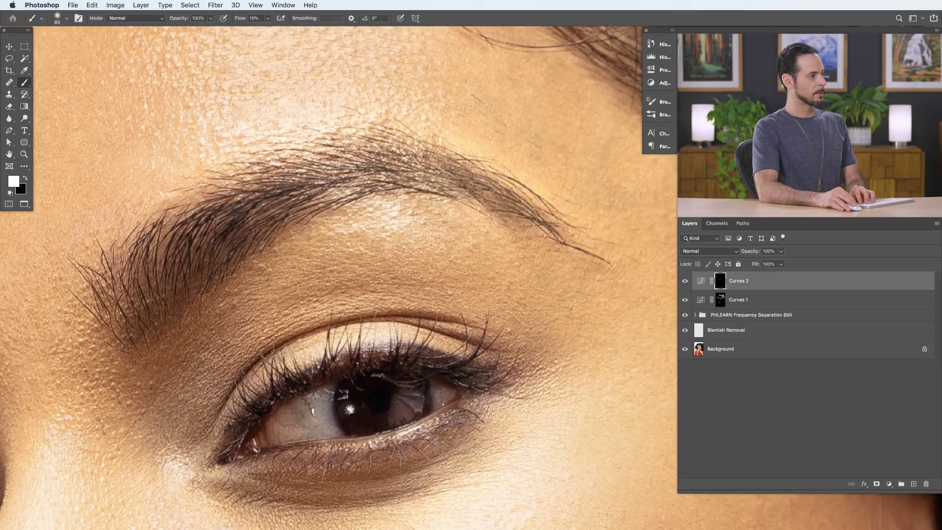
scroll(333, 192, down, 6)
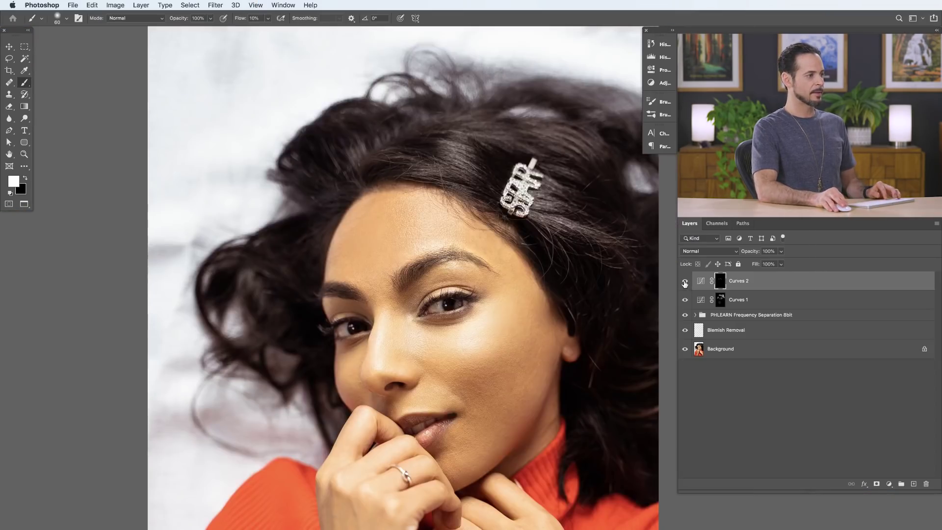
Deepen the dark areas of the hair by painting white on the Curves 2 mask with a brush enlarged to 600 px.
scroll(485, 326, up, 3)
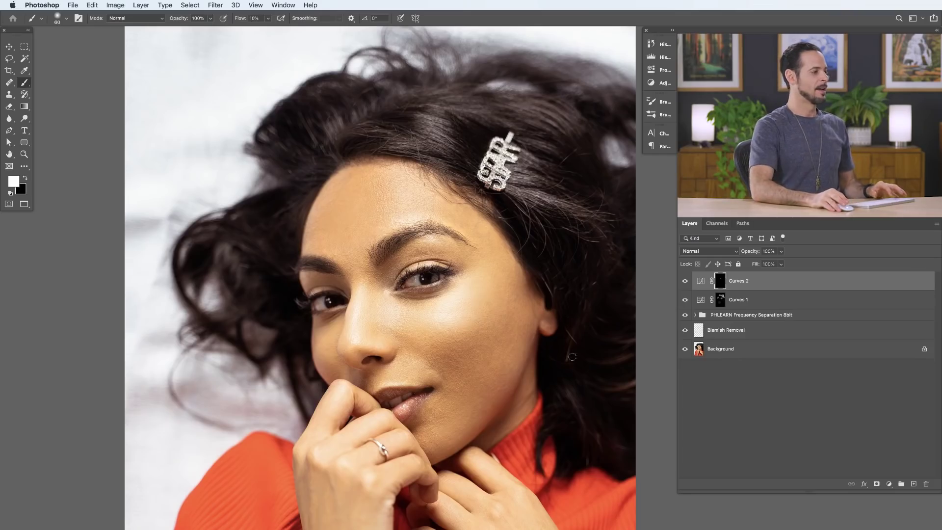
scroll(504, 420, down, 1)
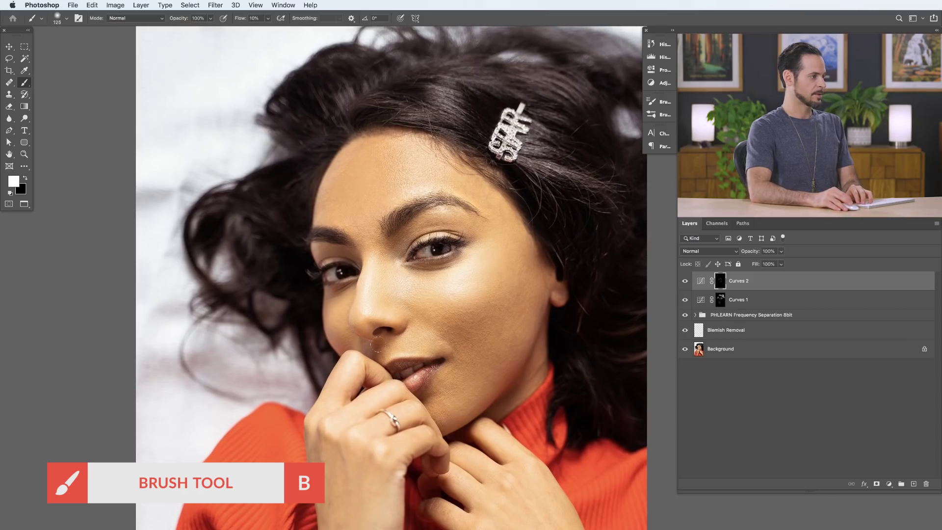
key(bracketright)
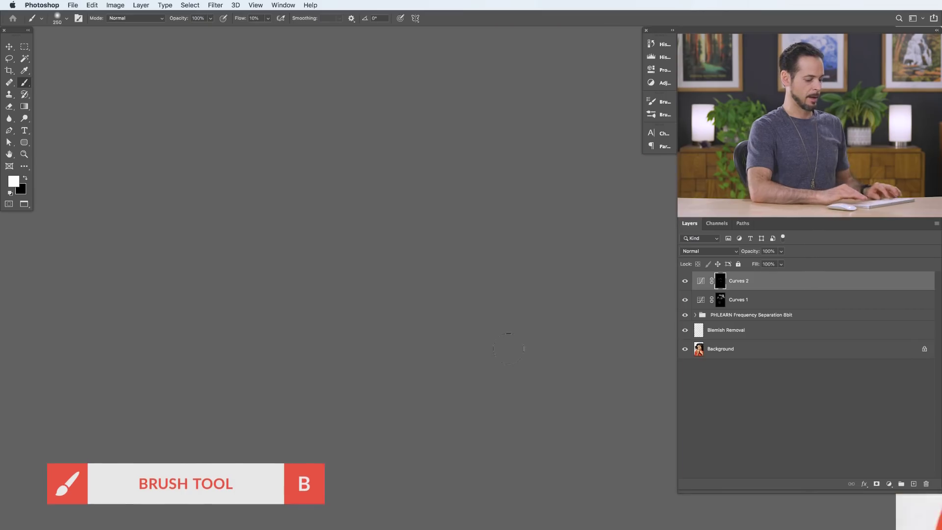
key(space)
drag(503, 334, 397, 332)
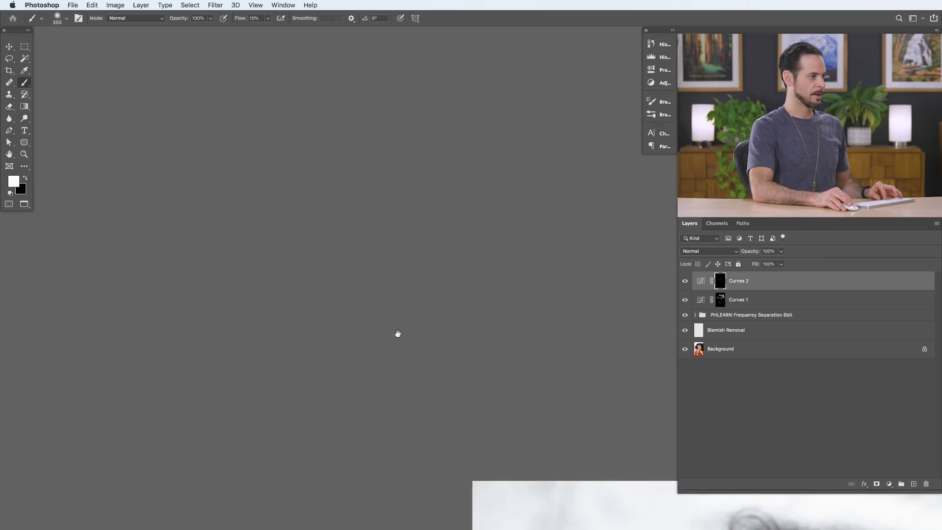
key(super+minus)
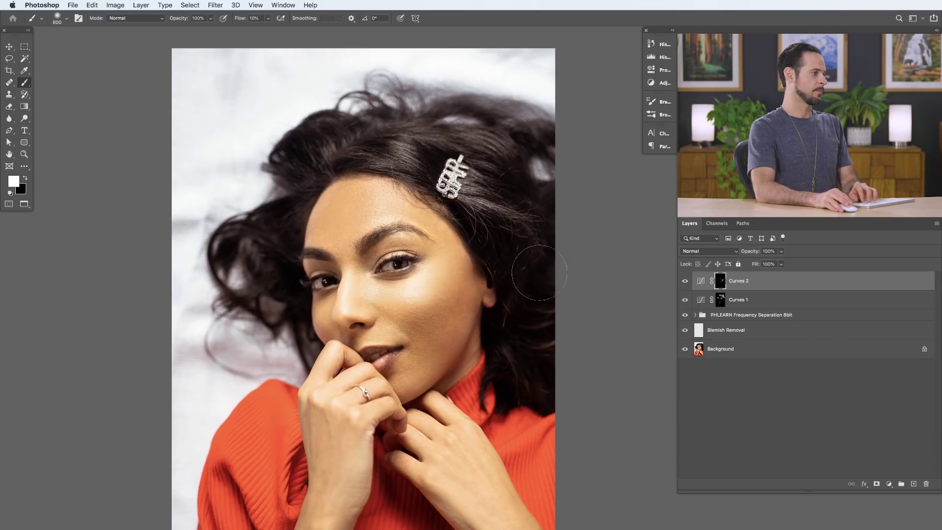
Compare the whole portrait with Curves 2 repeatedly hidden and shown to judge the darkening.
click(685, 281)
click(685, 281)
click(686, 281)
click(686, 281)
click(685, 281)
click(685, 281)
click(685, 281)
click(686, 281)
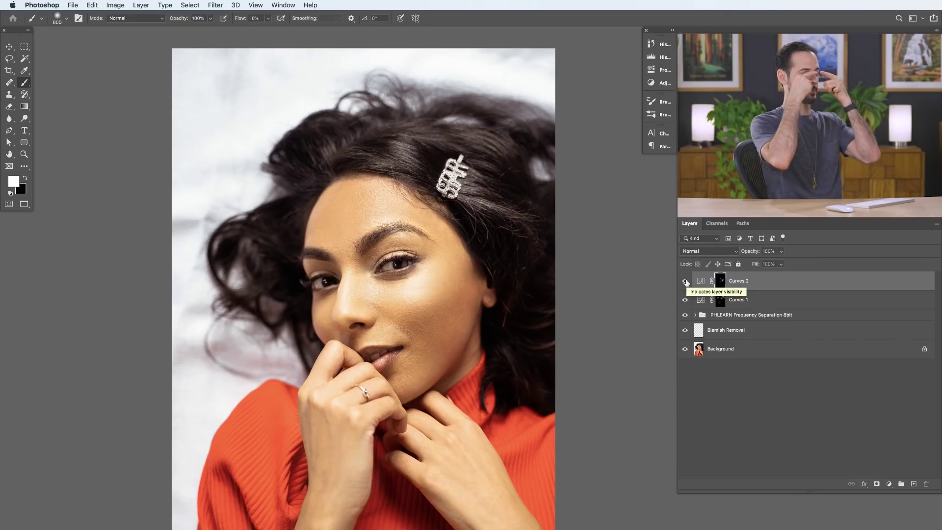
click(685, 281)
click(685, 281)
click(685, 281)
click(685, 281)
Compare the face with both Curves layers hidden and shown to judge the combined contrast effect.
drag(463, 307, 496, 311)
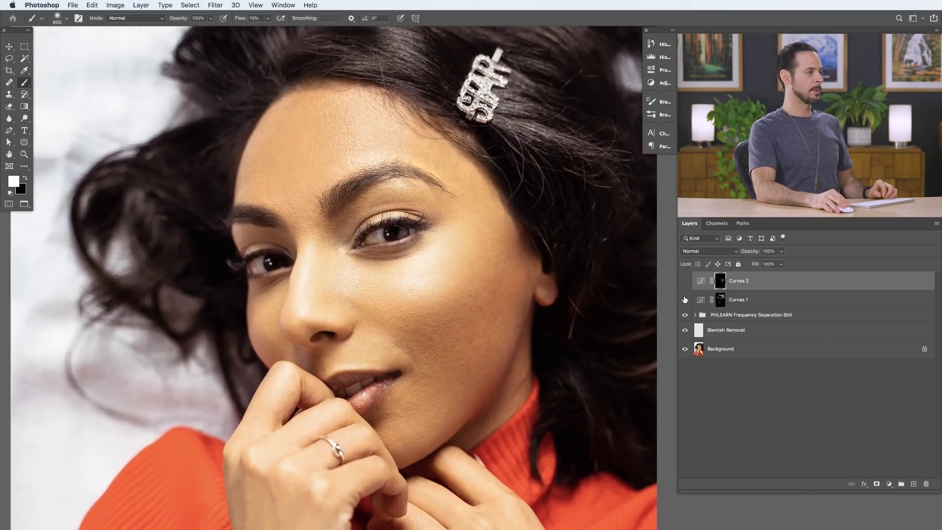
click(685, 300)
click(685, 281)
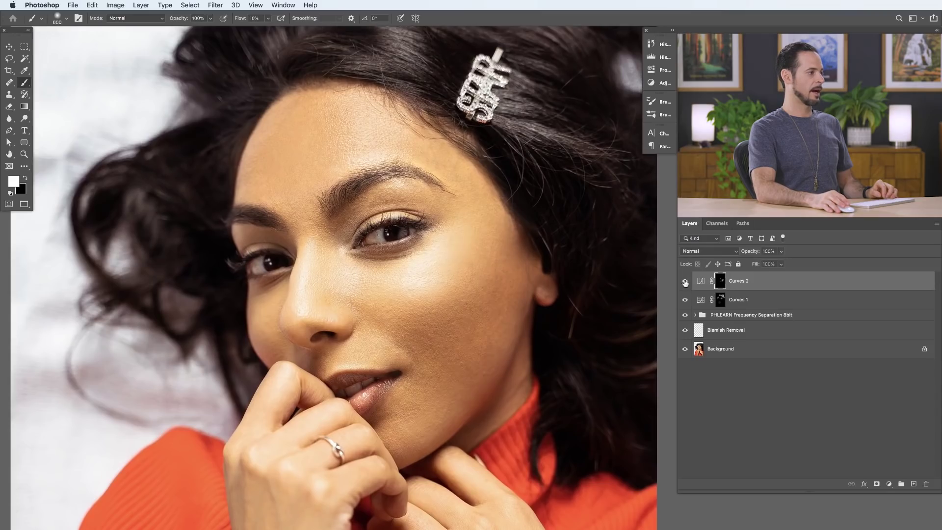
click(685, 297)
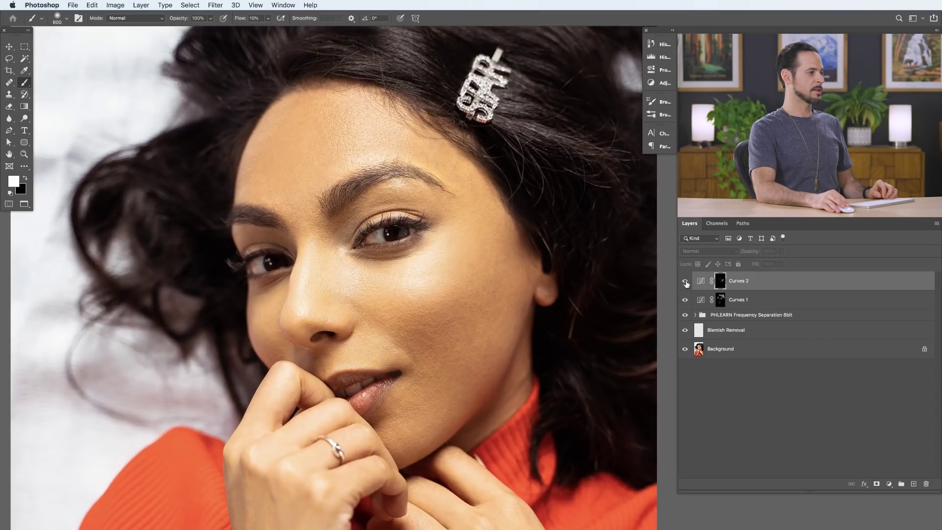
click(685, 281)
click(685, 297)
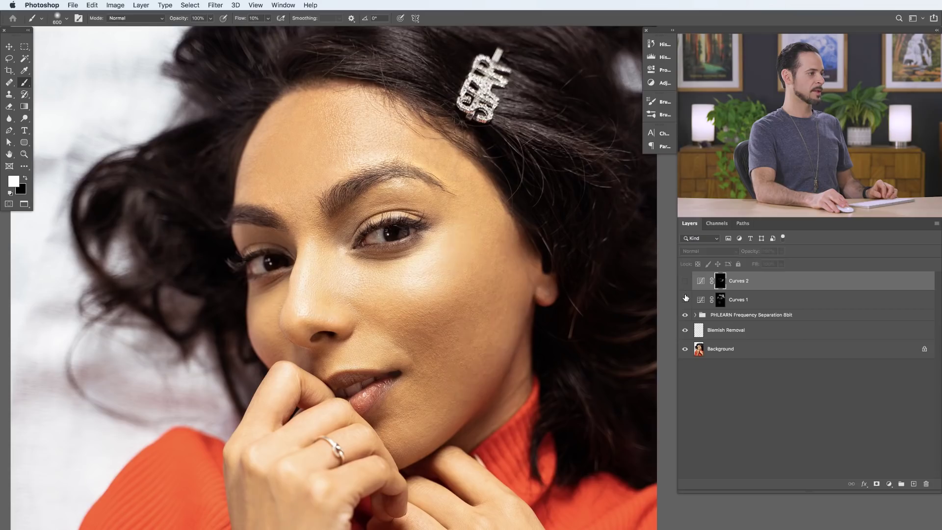
click(685, 283)
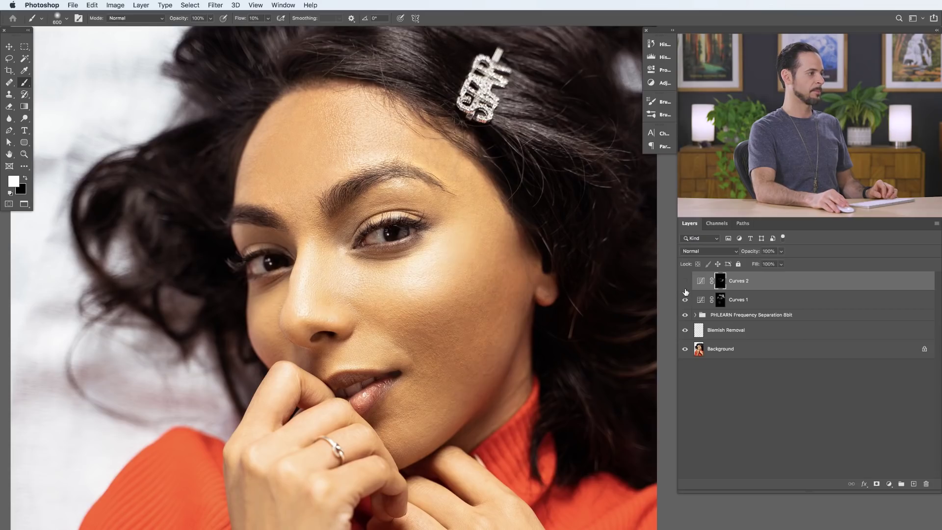
click(685, 298)
click(685, 283)
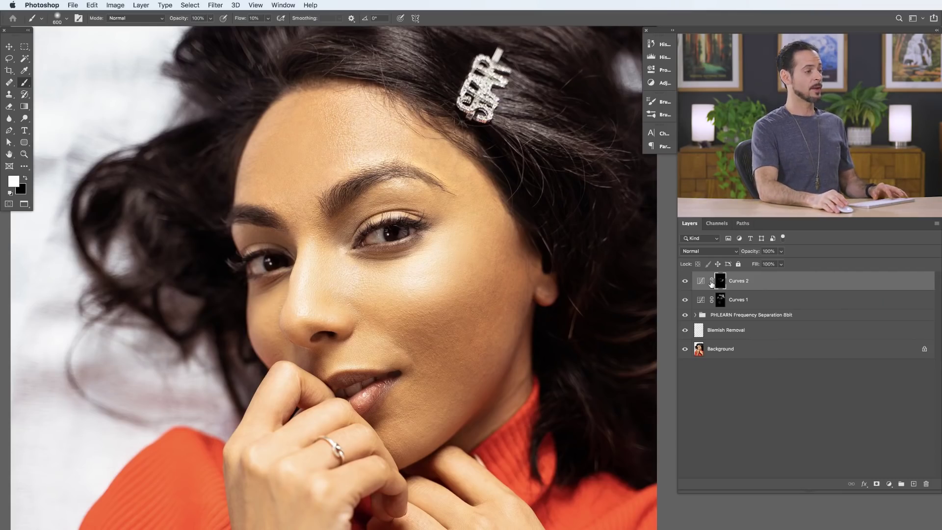
Add a new blank layer above Curves 2 and switch to the Sharpen tool.
click(913, 485)
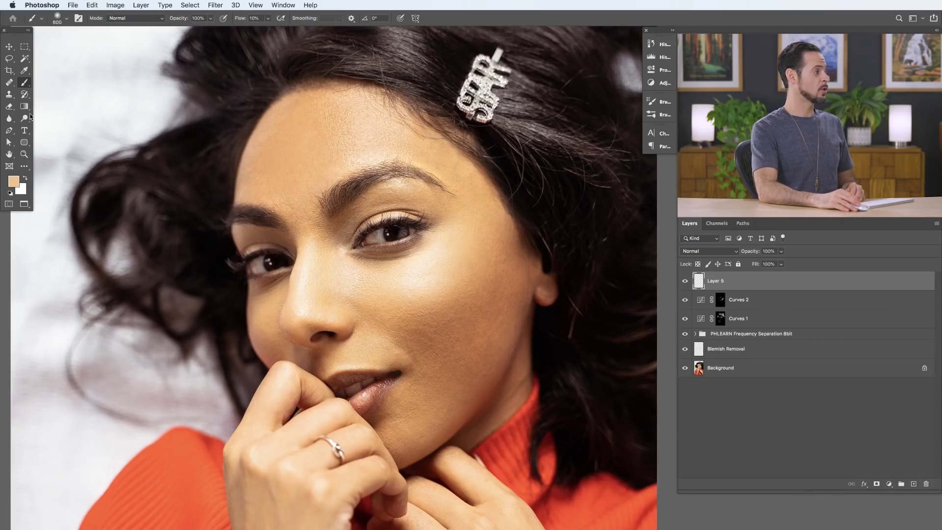
click(11, 119)
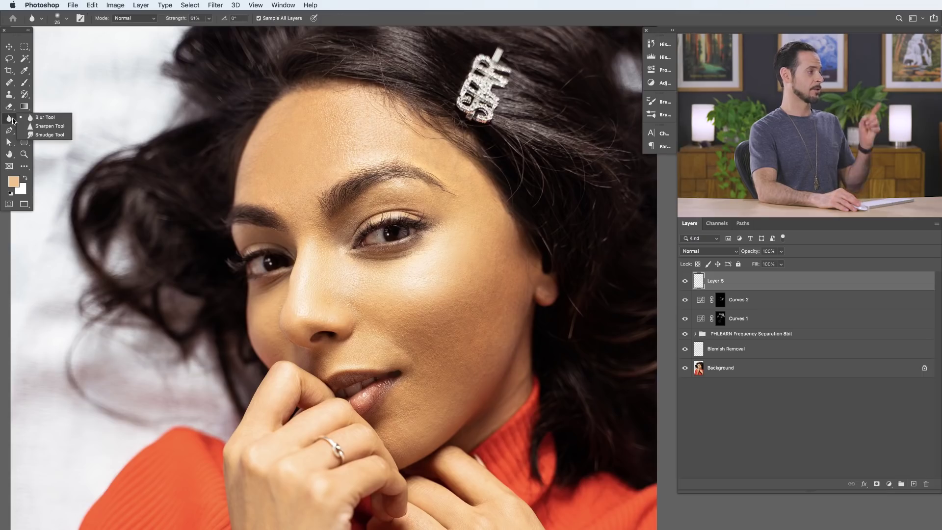
click(48, 126)
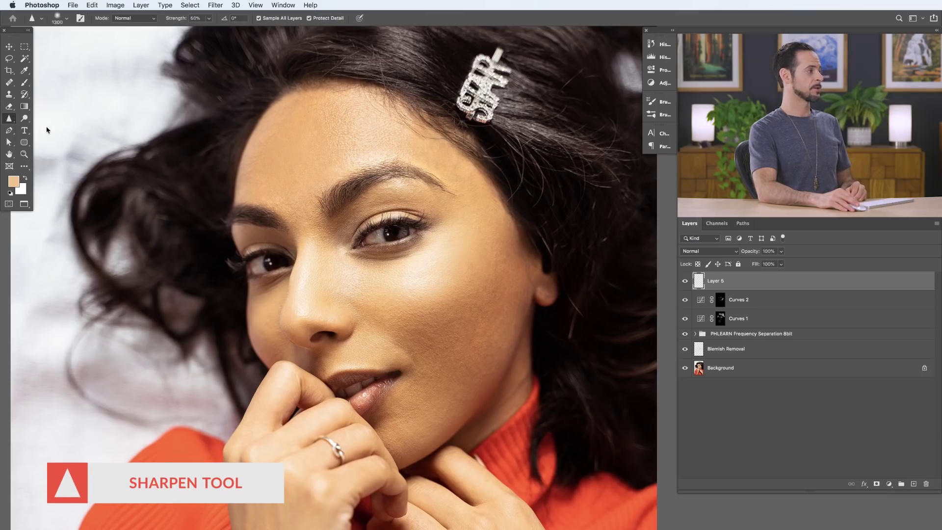
Try sharpening the cheek below the eye on the blank layer with a 175 px brush, and clear the layer's contents.
key(bracketleft)
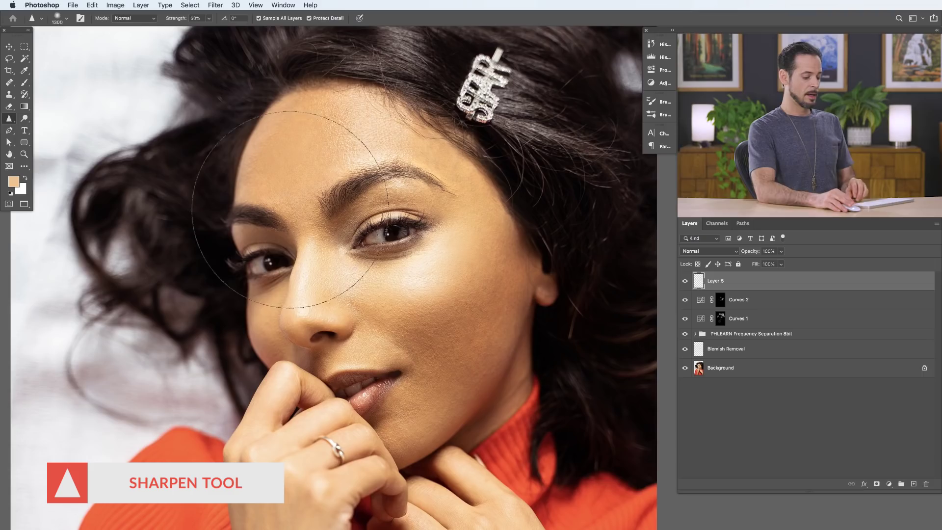
key(bracketleft)
key(bracketleft)
key(bracketleft)
key(bracketleft)
key(bracketleft)
key(bracketleft)
key(bracketleft)
key(bracketleft)
key(bracketleft)
key(bracketleft)
key(bracketleft)
key(bracketleft)
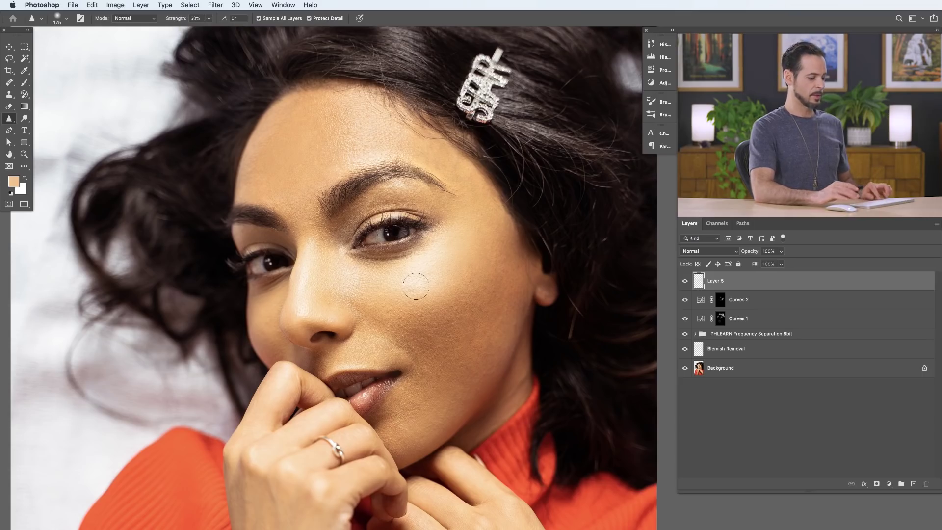
scroll(415, 284, up, 2)
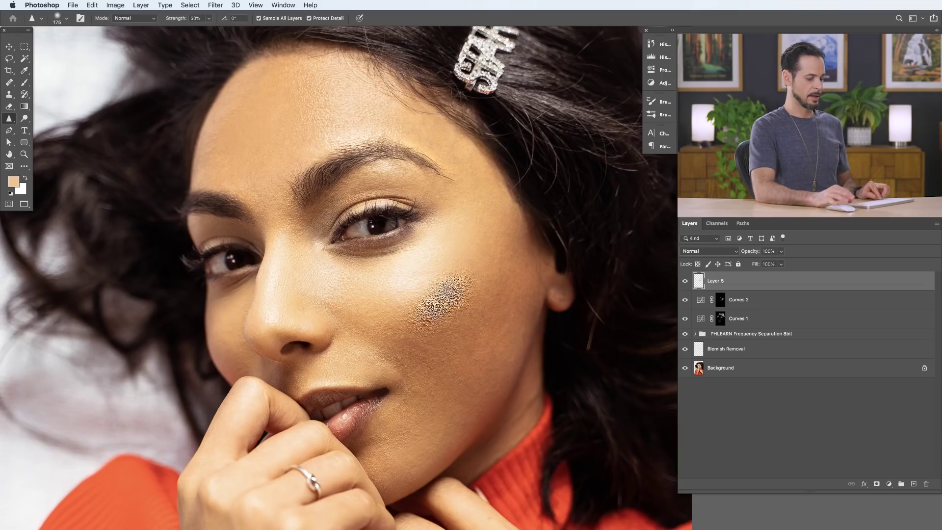
scroll(466, 289, up, 2)
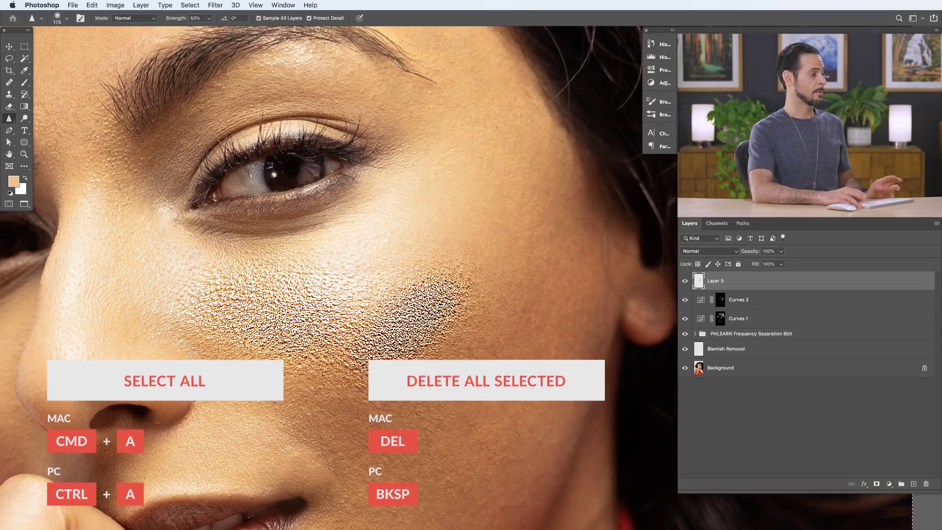
key(super+a)
key(Delete)
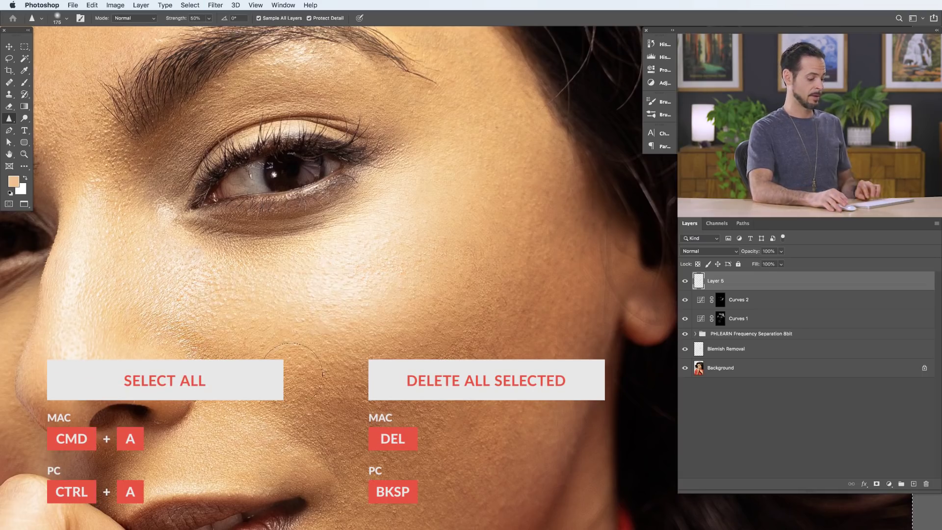
Sharpen the lower lash line of the near eye with a 45 px brush and its upper lashes at 70 px.
key(bracketleft)
key(bracketleft)
key(bracketleft)
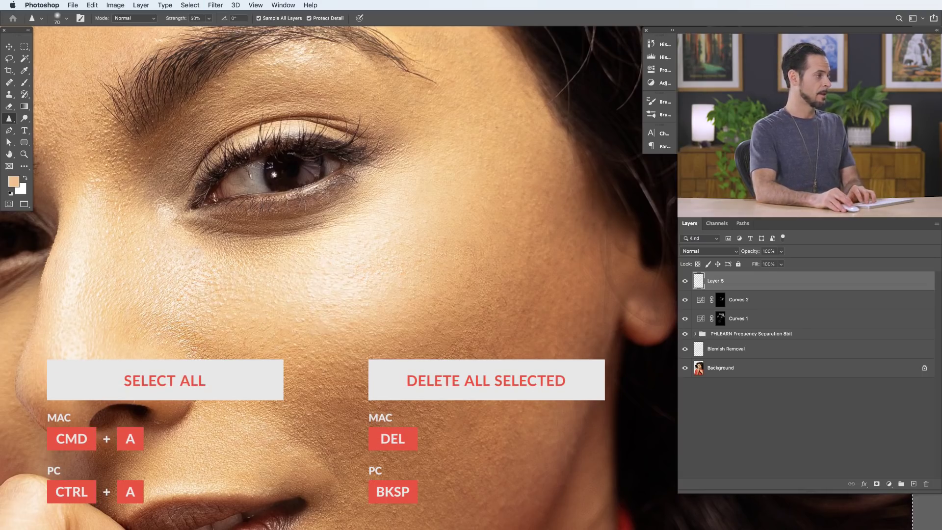
key(bracketleft)
key(bracketleft)
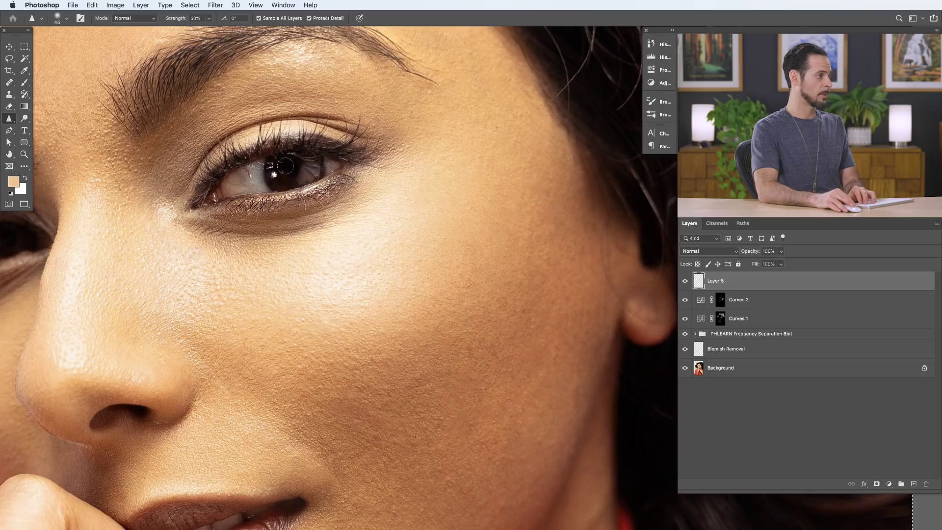
key(bracketright)
key(bracketright)
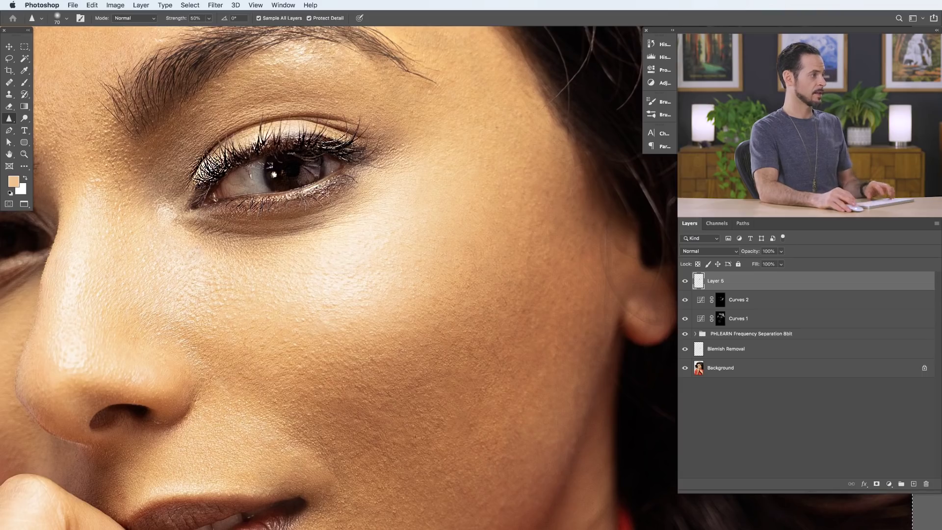
Erase the excess sharpening at the inner corner of the upper eyelid using the Eraser at 80% flow.
key(e)
drag(222, 161, 194, 162)
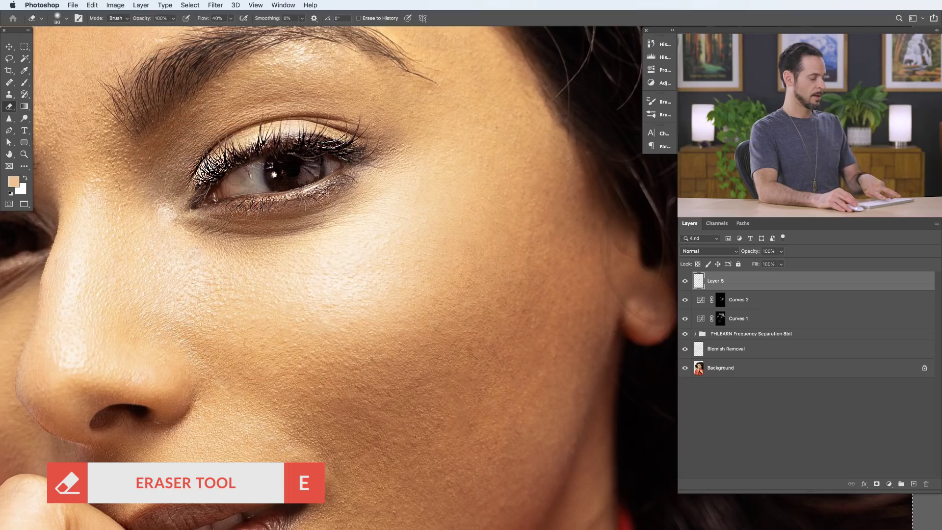
key(shift+8)
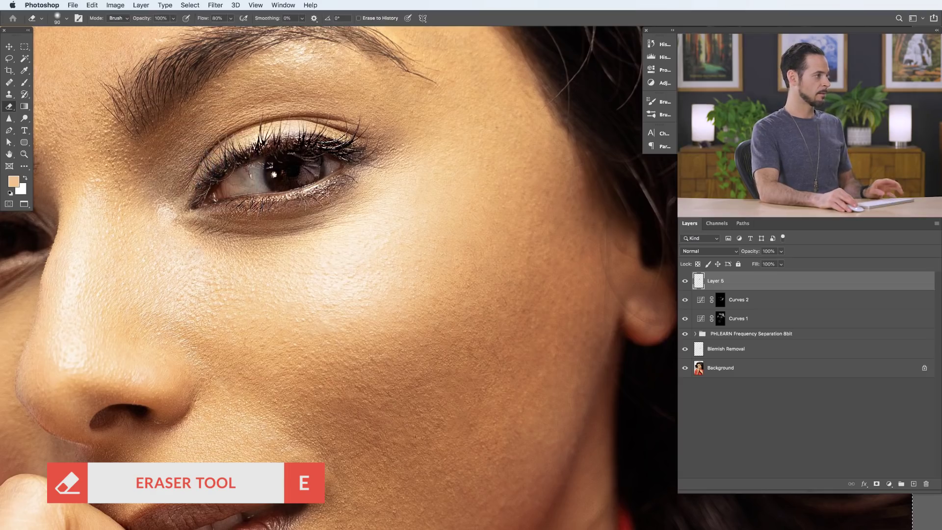
Return to the Sharpen tool and sharpen the eyebrows and lashes on Layer 5 with an 80 px brush.
click(9, 118)
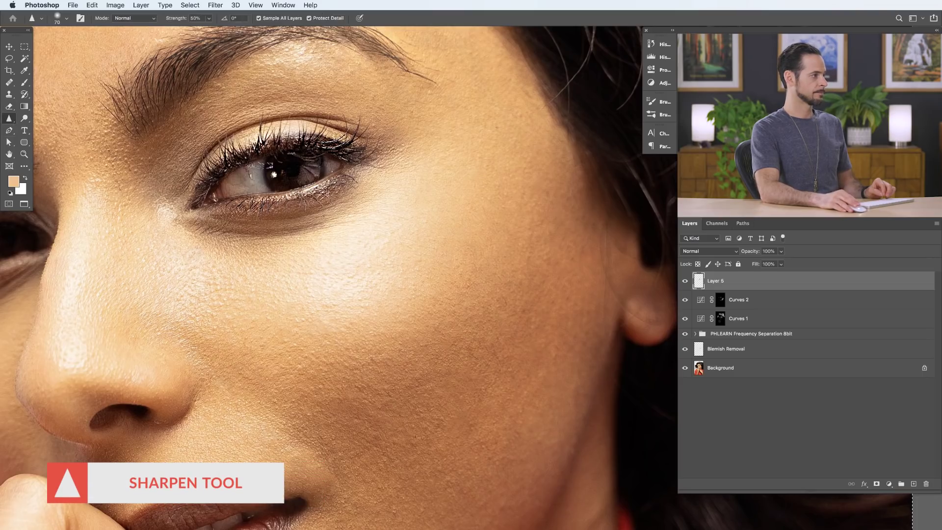
drag(265, 182, 275, 255)
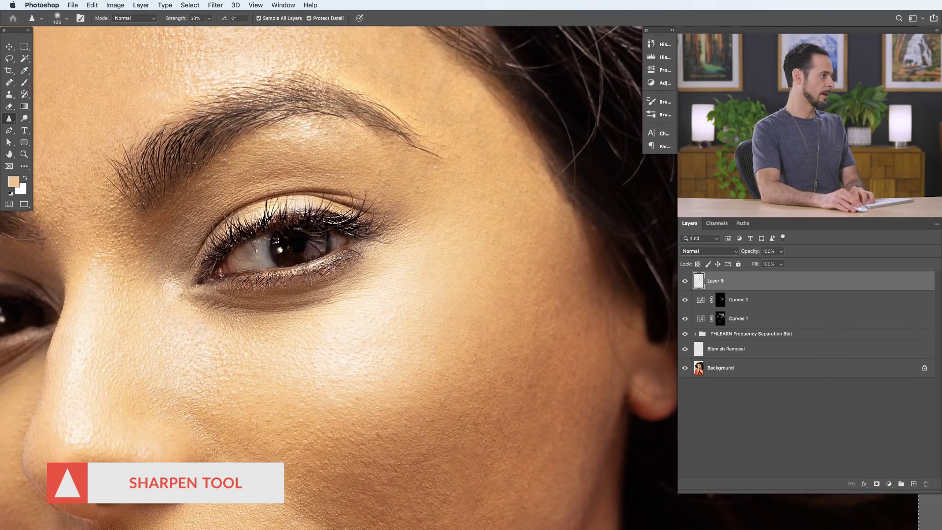
key(bracketleft)
key(bracketleft)
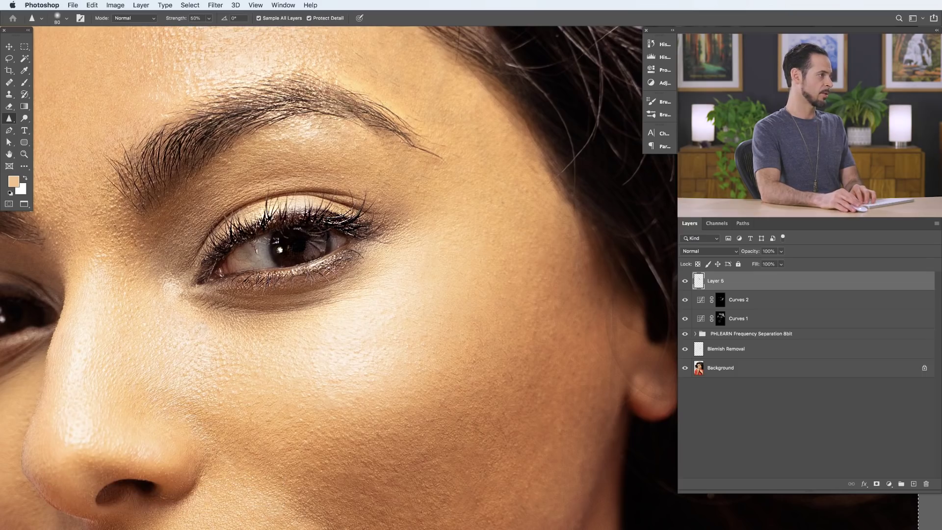
drag(333, 216, 317, 220)
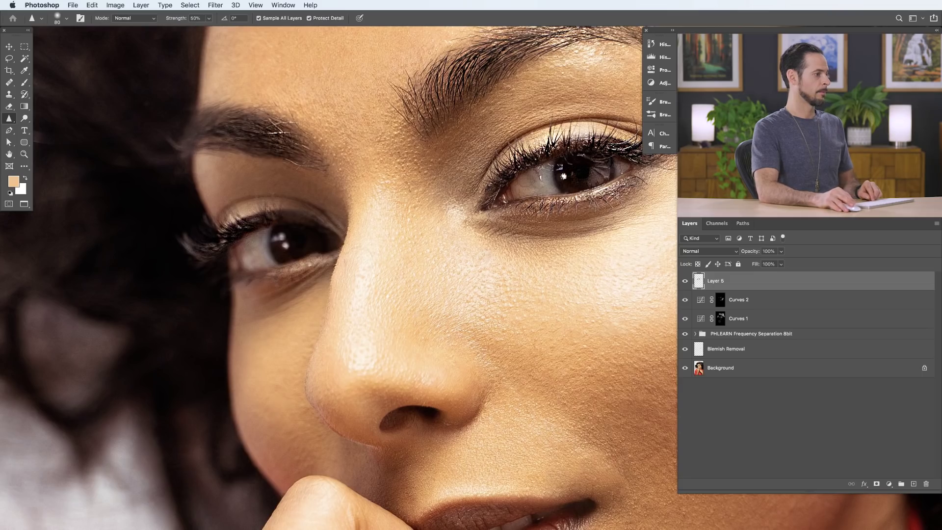
scroll(316, 242, down, 6)
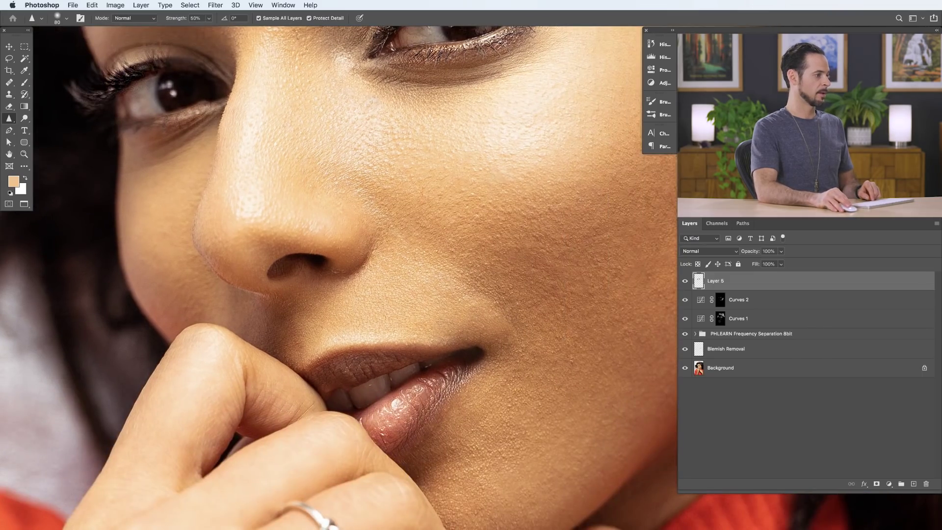
Compare the face with Layer 5 hidden and shown to check the sharpening on the eyes and brows.
scroll(469, 327, down, 5)
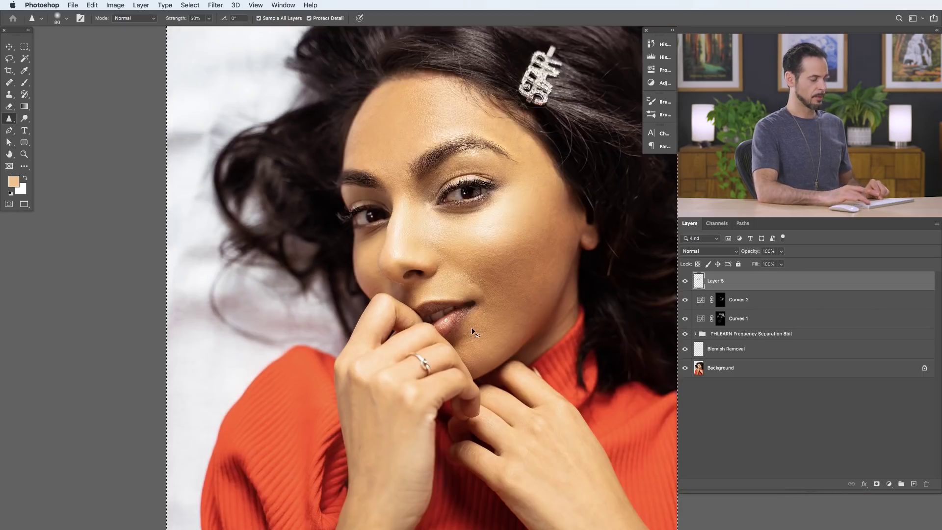
scroll(470, 327, up, 3)
drag(466, 326, 374, 365)
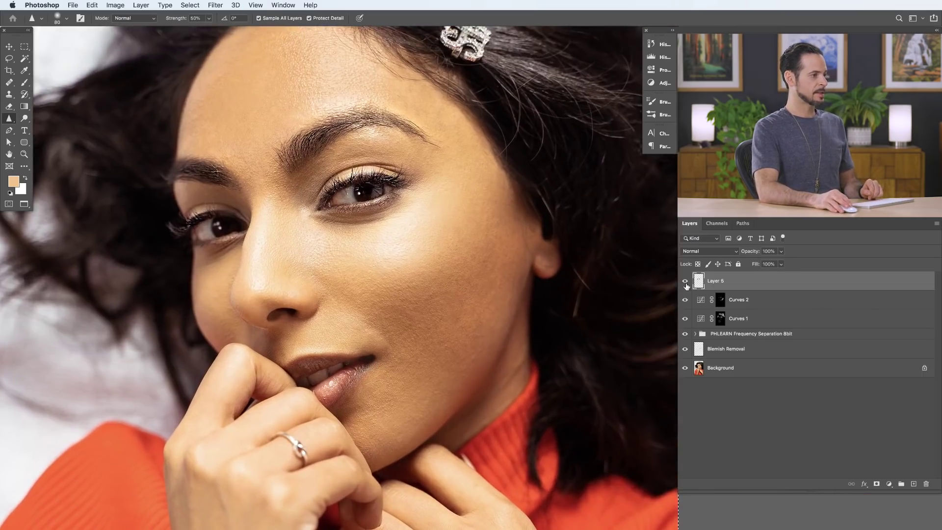
click(684, 281)
click(685, 281)
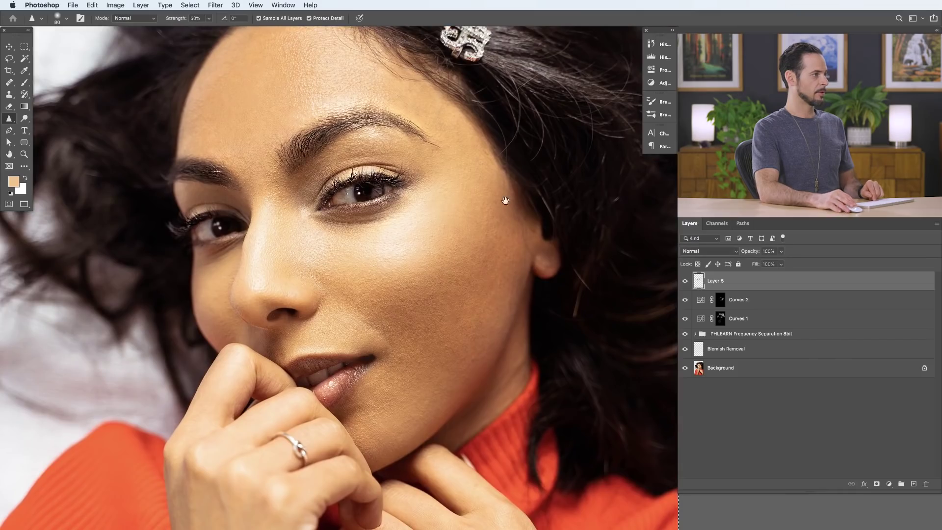
Sharpen the jeweled hair clip on Layer 5 with a 200 px brush.
scroll(519, 212, up, 5)
key(bracketright)
key(bracketright)
key(bracketright)
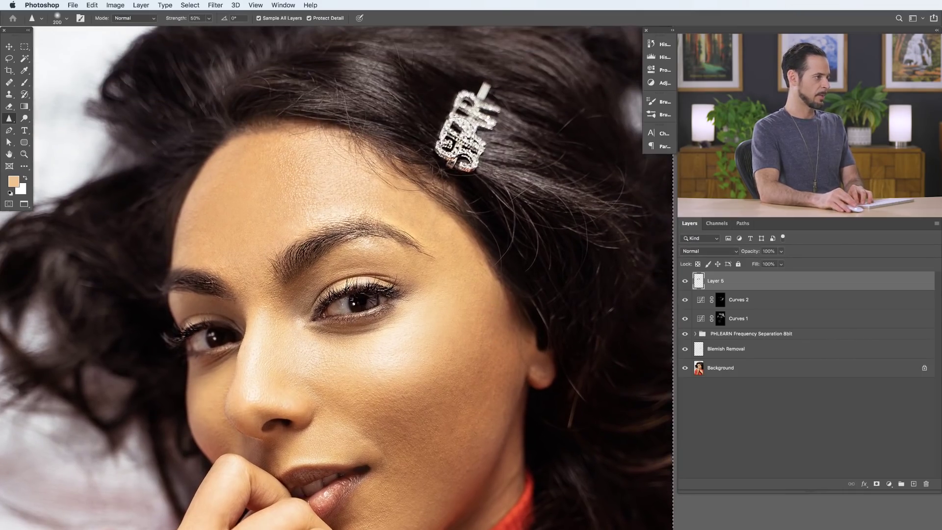
Compare the face and hair clip with Layer 5 repeatedly hidden and shown to judge the sharpening.
drag(477, 351, 516, 269)
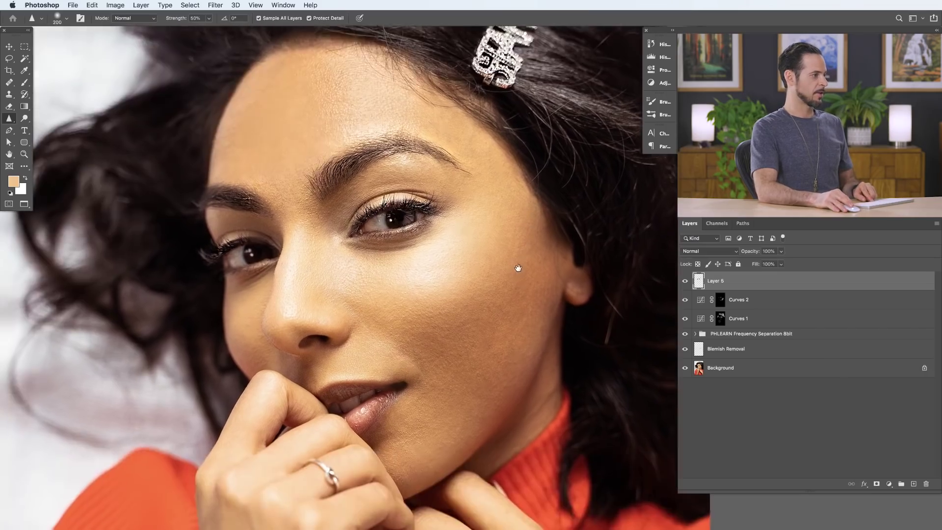
click(687, 284)
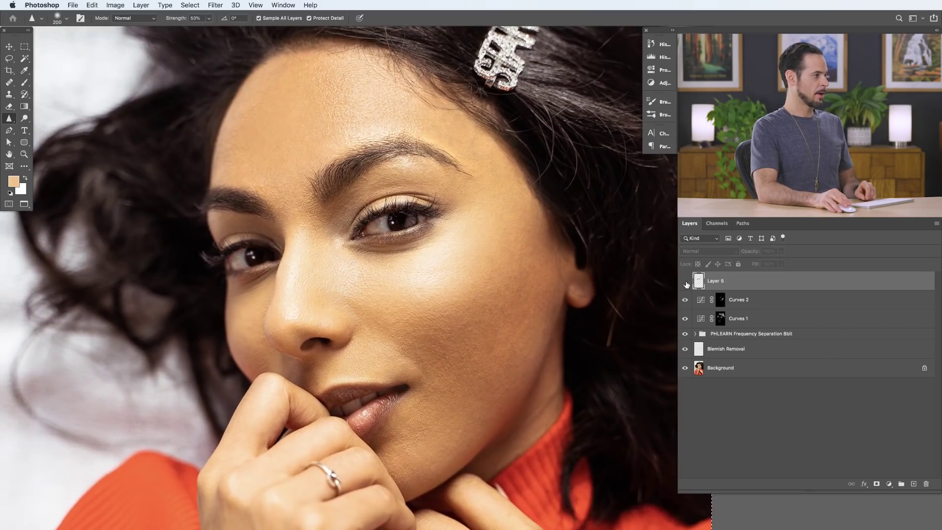
click(686, 281)
click(685, 282)
click(685, 281)
click(685, 282)
click(685, 282)
click(685, 282)
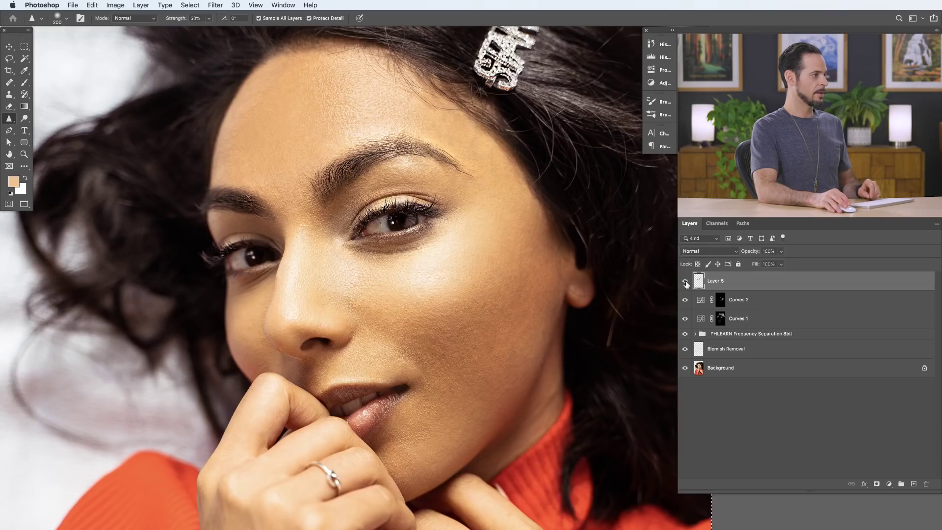
Switch to the Eraser on Layer 5 and set its flow to 30%.
key(e)
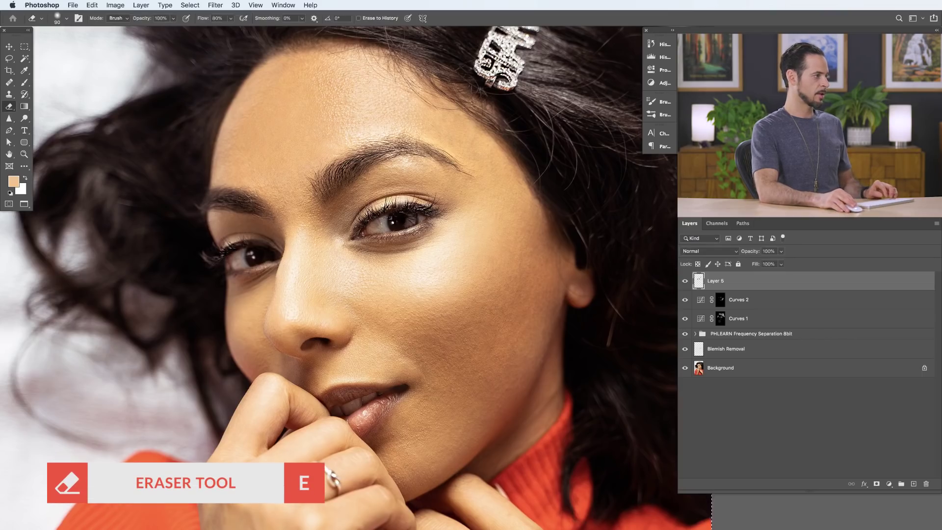
key(shift+3)
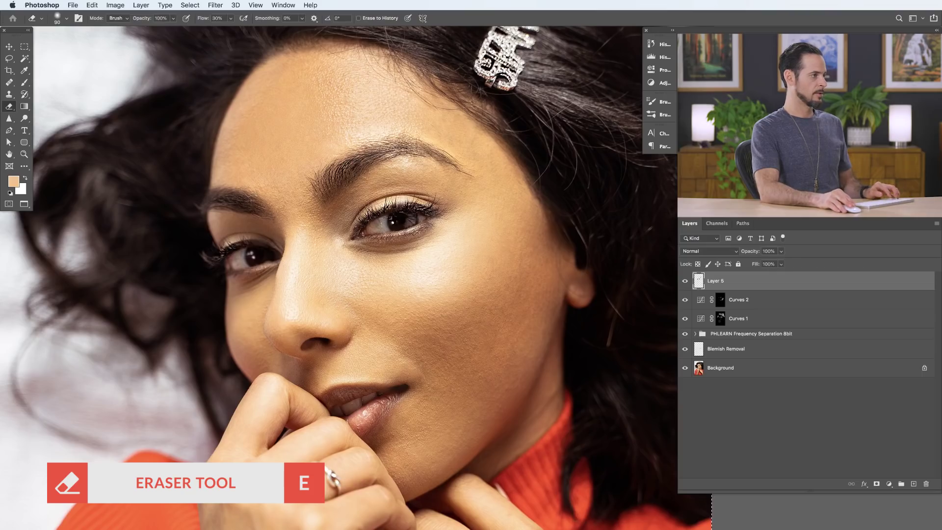
Toggle Layer 5's visibility repeatedly to examine the overall strength of the sharpened details.
click(685, 281)
click(685, 281)
click(685, 282)
click(685, 282)
click(685, 282)
click(685, 282)
click(684, 283)
click(685, 282)
click(685, 283)
click(685, 283)
click(685, 282)
click(685, 282)
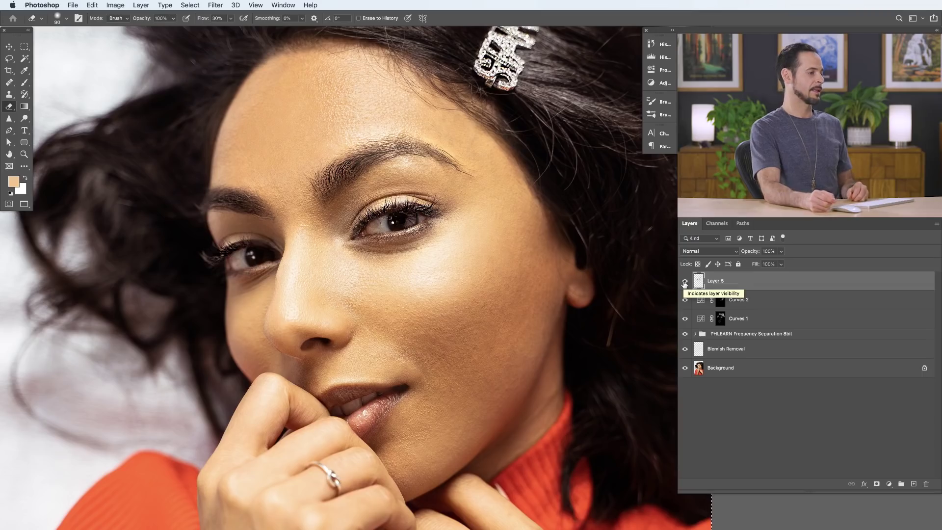
Group the Curves 1 and Curves 2 layers and name the group "Dodge Burn".
shift+click(758, 320)
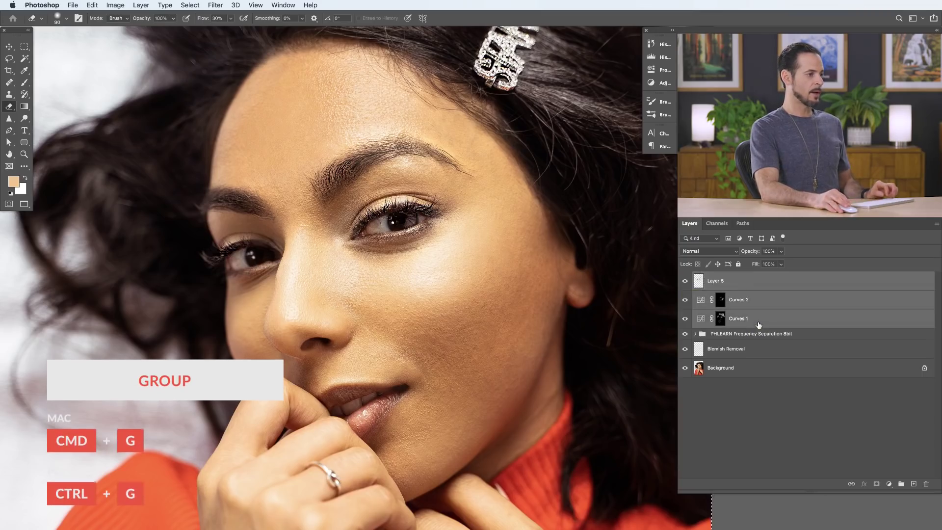
click(759, 302)
shift+click(757, 320)
key(super+g)
double_click(719, 296)
text(Dodge Burn)
key(Return)
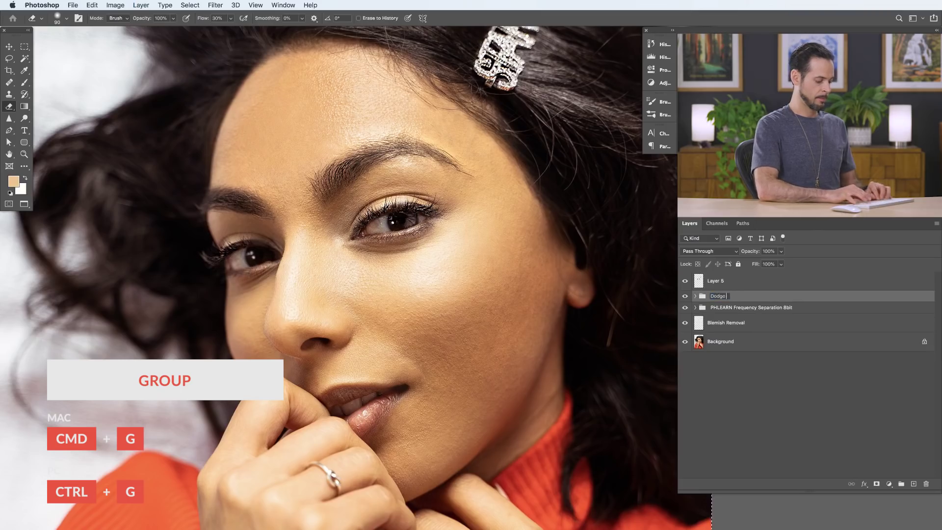
Compare the face with the Dodge Burn group, the frequency separation group, and the other retouching layers hidden and shown.
click(685, 296)
click(686, 296)
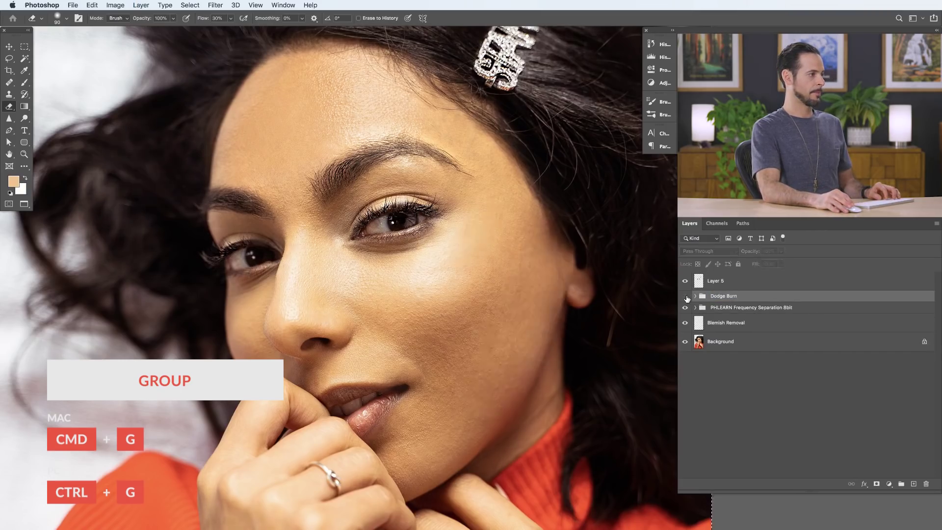
click(686, 295)
click(685, 296)
click(686, 308)
click(685, 307)
click(685, 307)
click(685, 307)
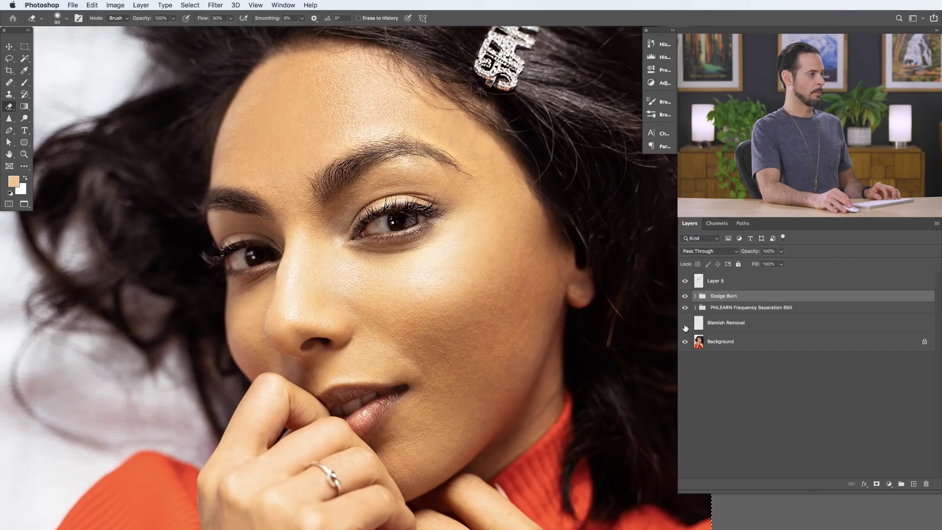
drag(685, 300, 690, 324)
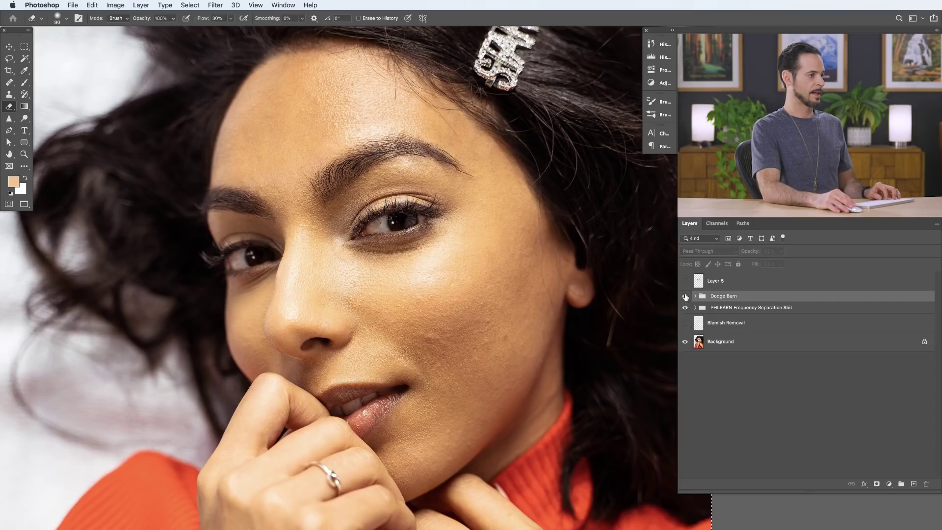
drag(686, 327, 687, 284)
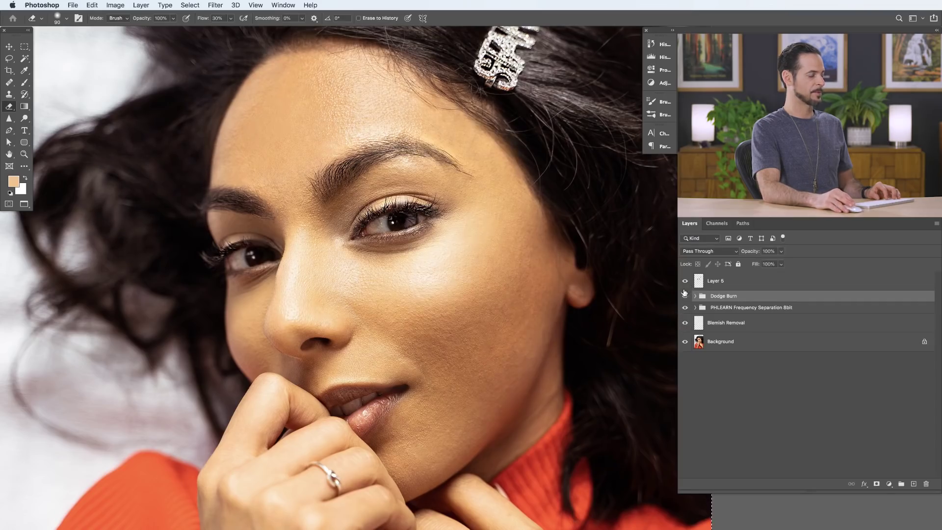
Group all layers from Layer 5 down to Blemish Removal and name the group "Retouch".
click(713, 281)
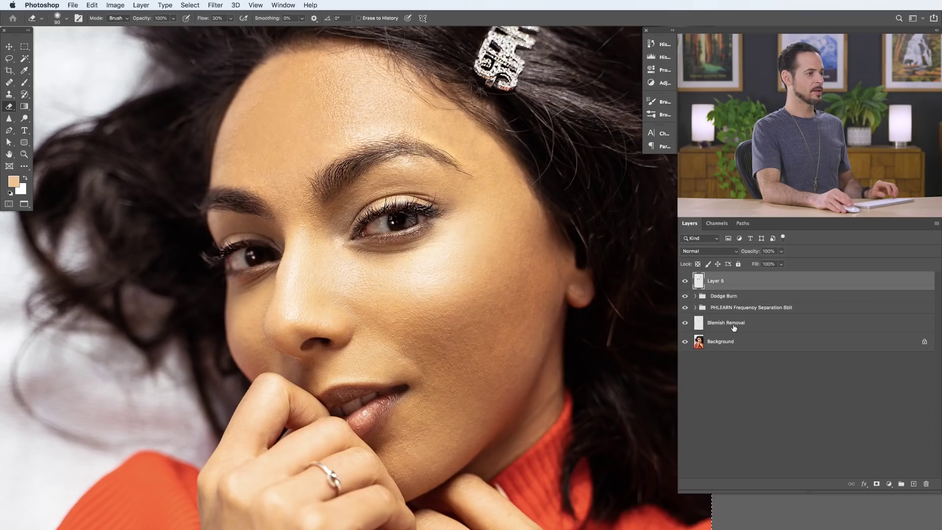
shift+click(734, 329)
key(super+g)
double_click(716, 277)
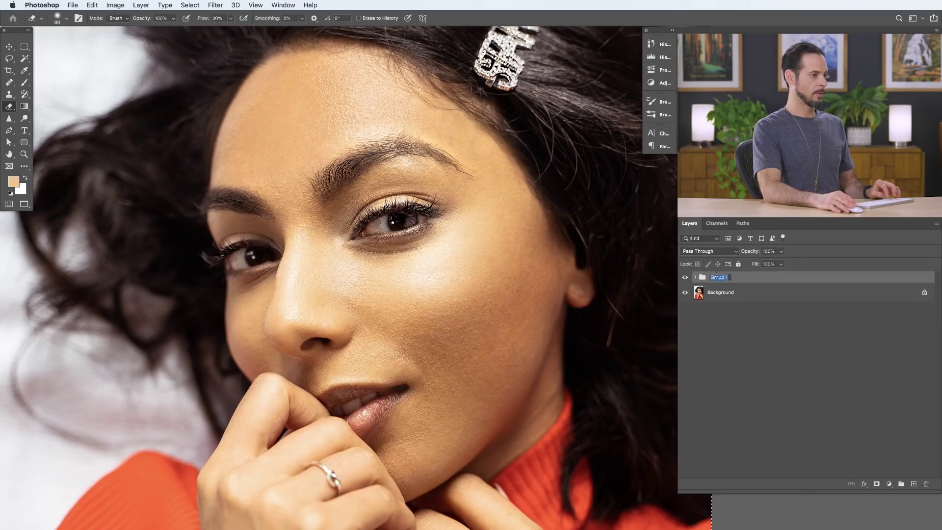
text(Retouch)
key(Return)
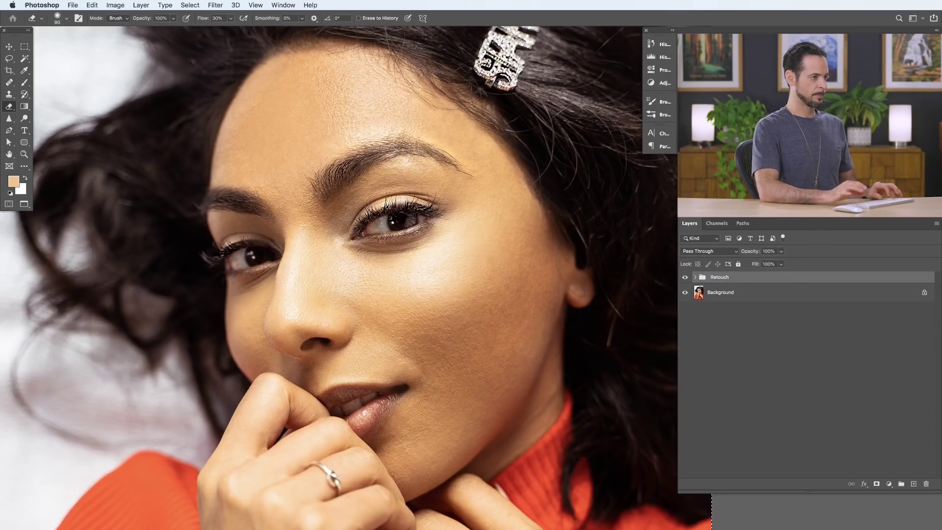
Compare the face up close with the Retouch group hidden and shown.
click(684, 278)
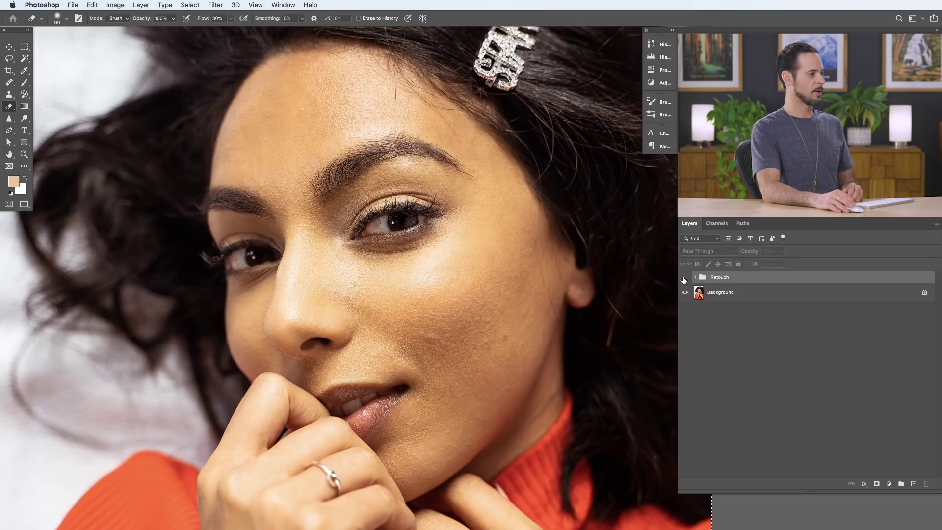
click(684, 278)
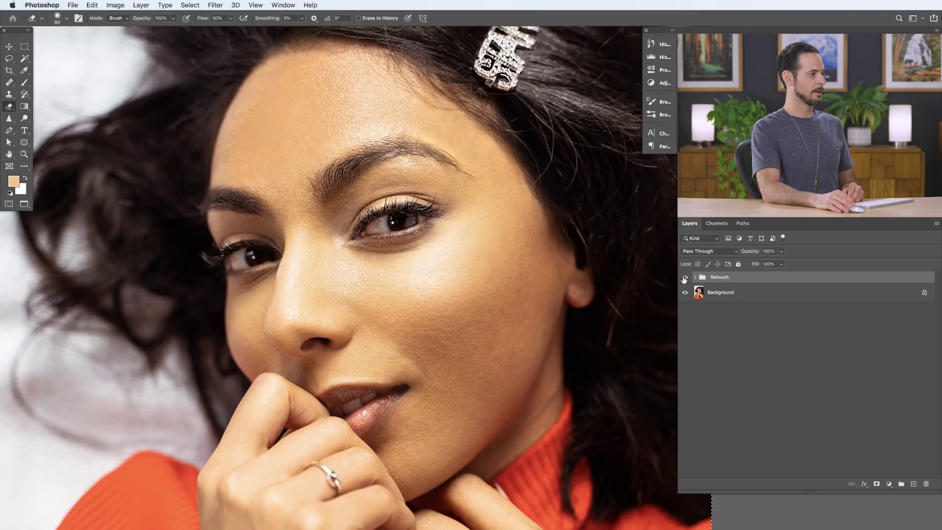
click(684, 278)
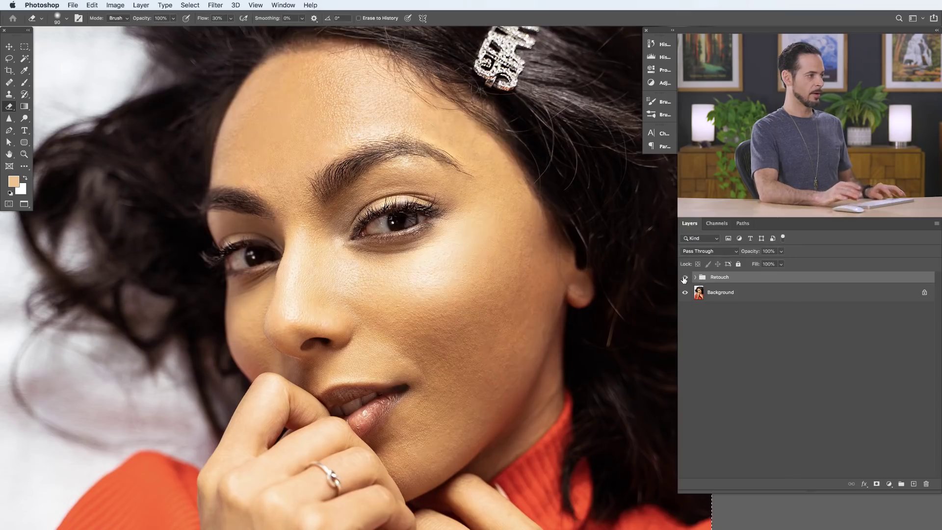
Compare the whole portrait before and after by repeatedly hiding and showing the Retouch group.
key(super+0)
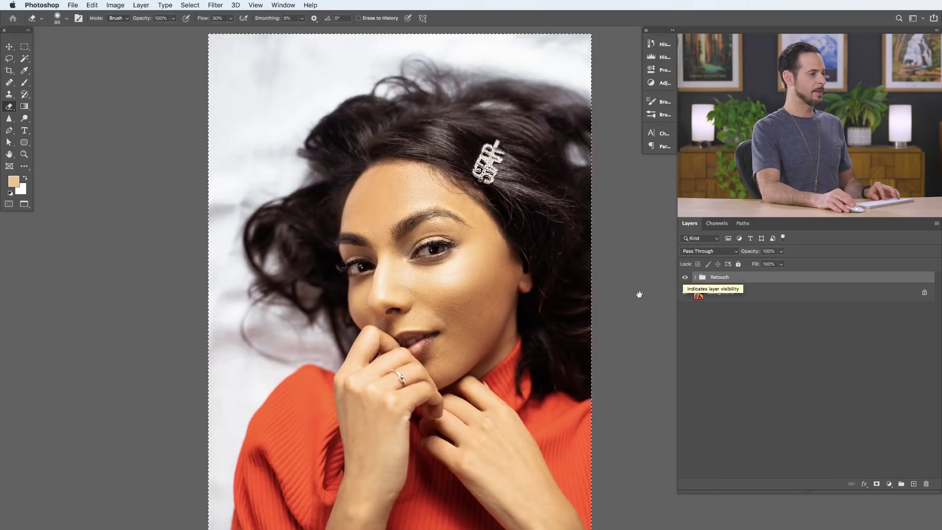
scroll(618, 295, right, 2)
click(685, 279)
click(685, 278)
click(685, 278)
click(685, 278)
click(685, 278)
click(686, 278)
click(685, 278)
click(685, 278)
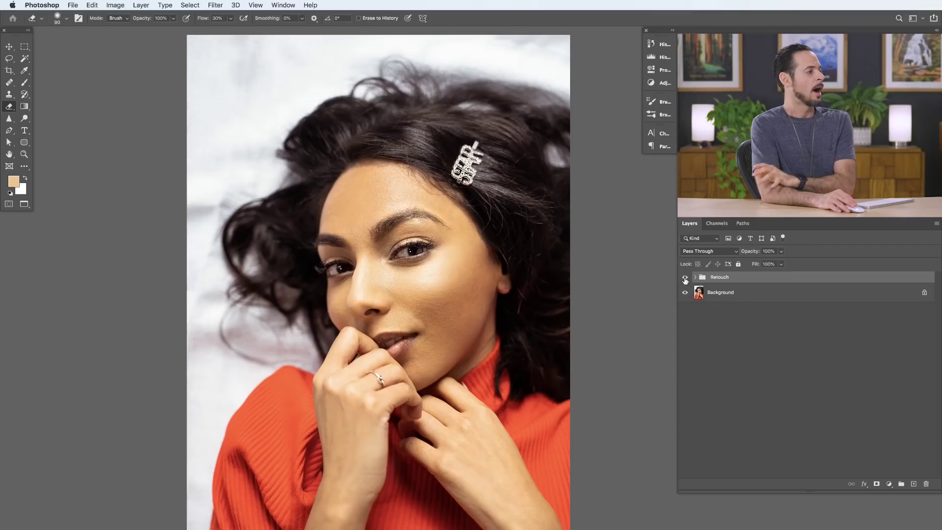
click(685, 278)
click(685, 278)
click(684, 278)
click(685, 278)
click(685, 278)
click(685, 279)
click(686, 279)
click(685, 279)
click(685, 279)
click(685, 279)
click(686, 279)
click(685, 279)
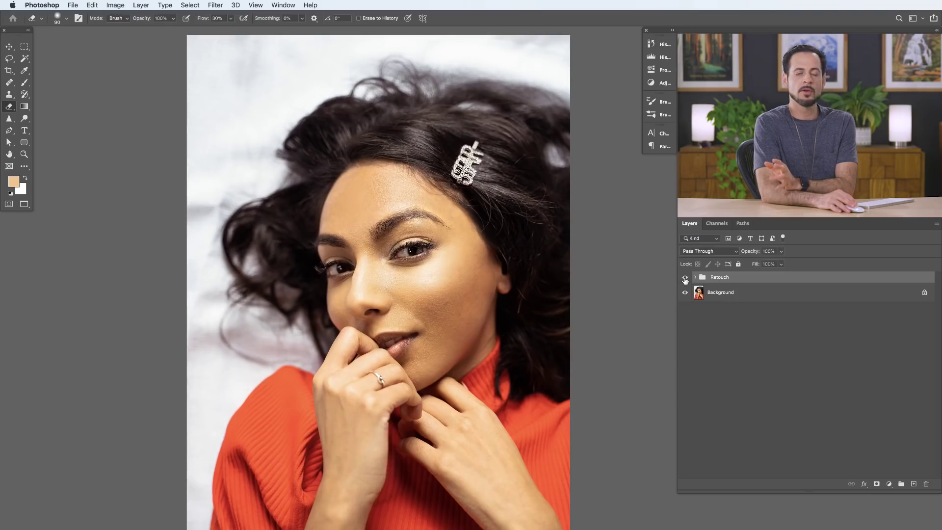
Expand the Retouch group and compare the portrait with the Dodge Burn group hidden and shown.
click(695, 278)
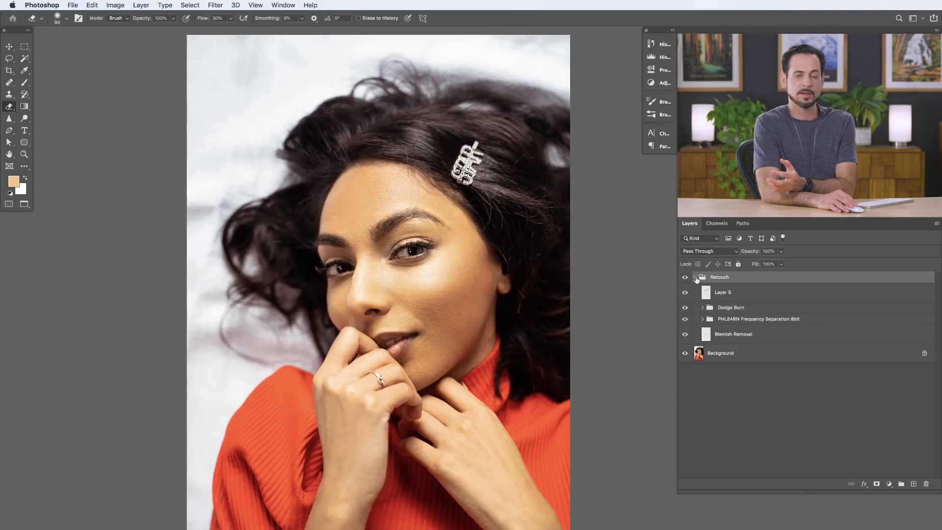
click(685, 308)
click(685, 308)
click(685, 308)
click(685, 308)
click(686, 308)
click(685, 308)
Compare the portrait with the PHLEARN Frequency Separation 8bit group hidden and shown.
click(684, 320)
click(685, 320)
click(684, 320)
click(684, 320)
click(685, 319)
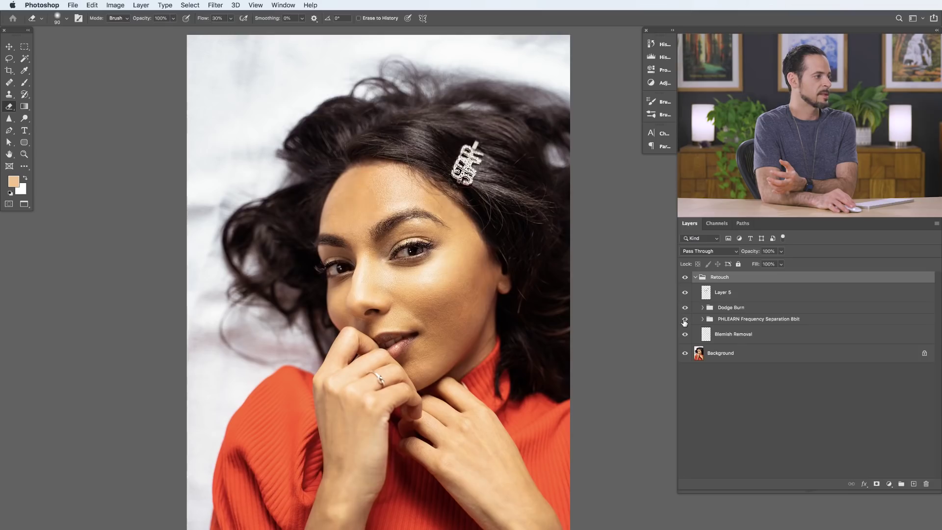
click(684, 320)
click(685, 320)
click(685, 320)
Set the opacity of the PHLEARN Frequency Separation 8bit group to 75%.
click(724, 320)
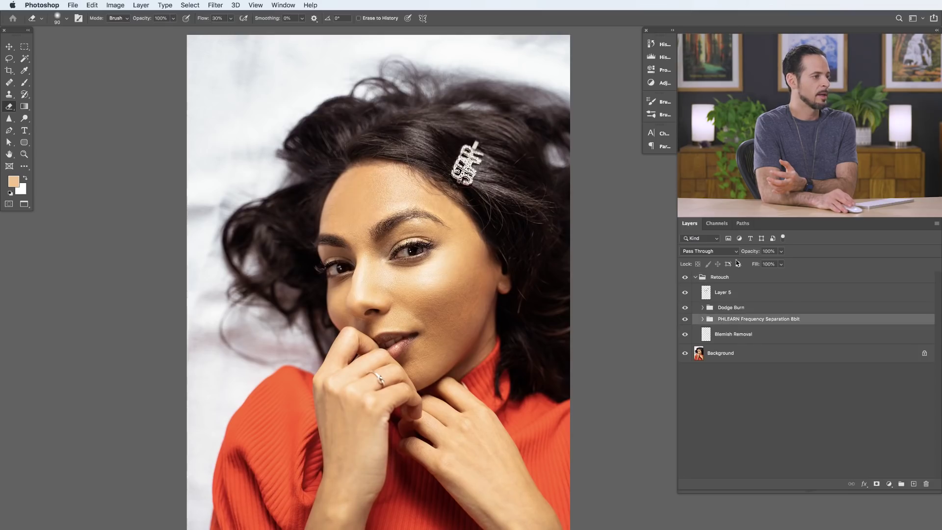
text(75)
key(Return)
Compare the portrait before and after the softened frequency separation by repeatedly hiding and showing the Retouch group.
click(685, 278)
click(685, 277)
click(684, 277)
click(684, 277)
click(684, 278)
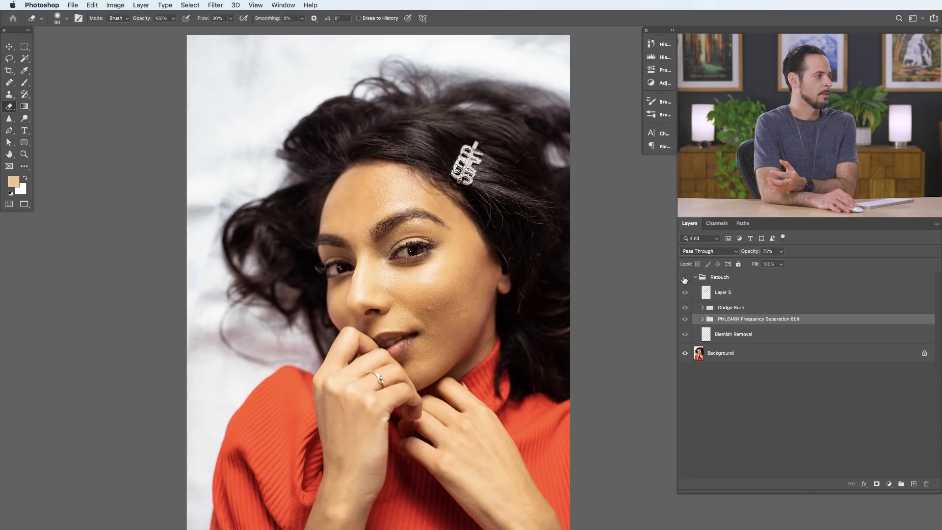
click(685, 278)
click(685, 278)
click(685, 278)
click(685, 277)
click(684, 278)
Expand the Dodge Burn group, set the Curves 1 layer's opacity to 87%, and check its effect hidden and shown.
click(701, 307)
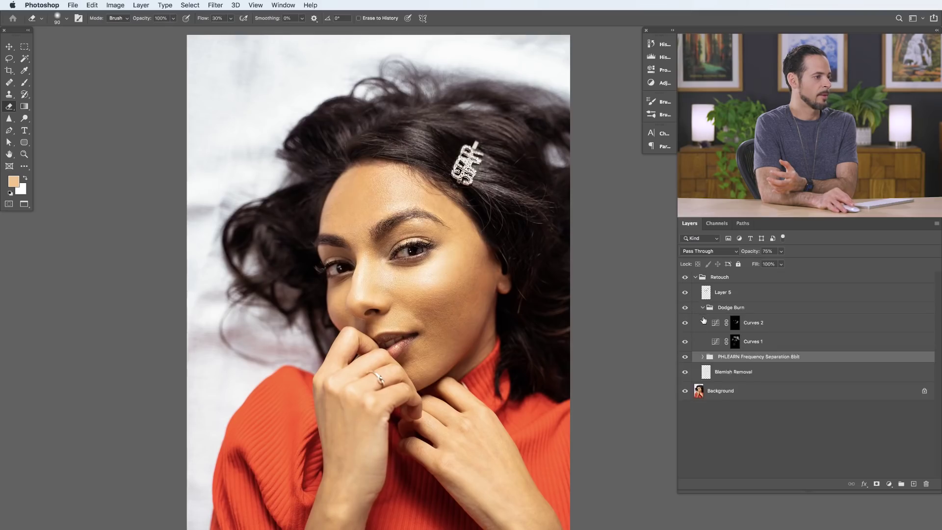
click(686, 341)
click(685, 341)
click(779, 345)
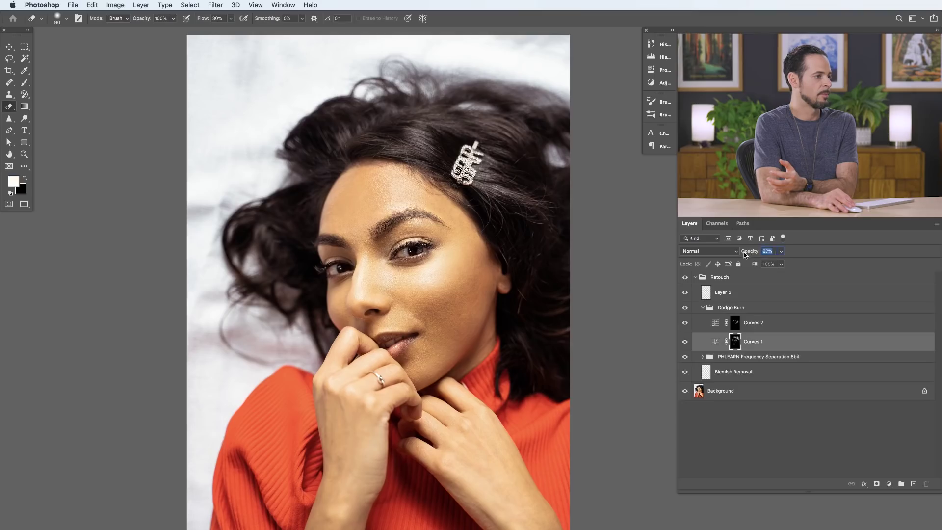
click(683, 342)
click(683, 342)
Check the Curves 2 layer's effect hidden and shown, and set its opacity to 75%.
click(685, 323)
click(685, 323)
click(685, 323)
click(684, 323)
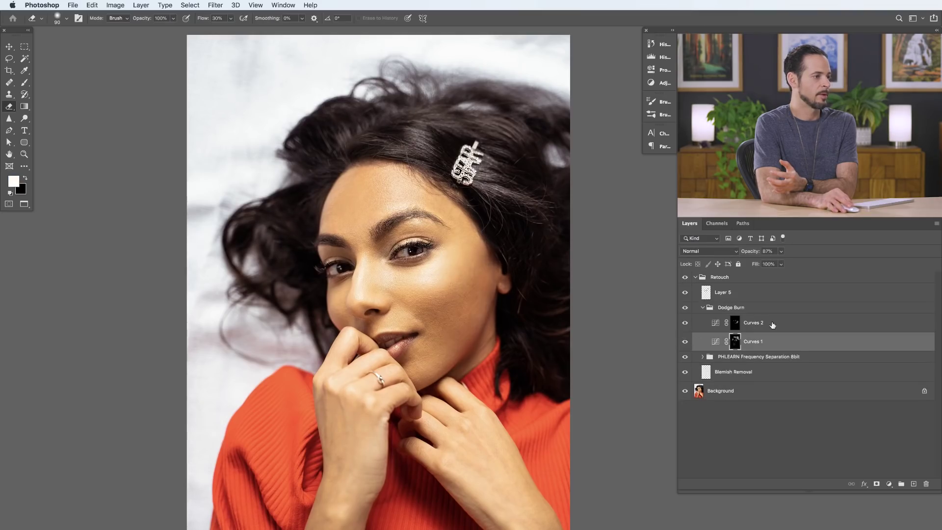
click(770, 326)
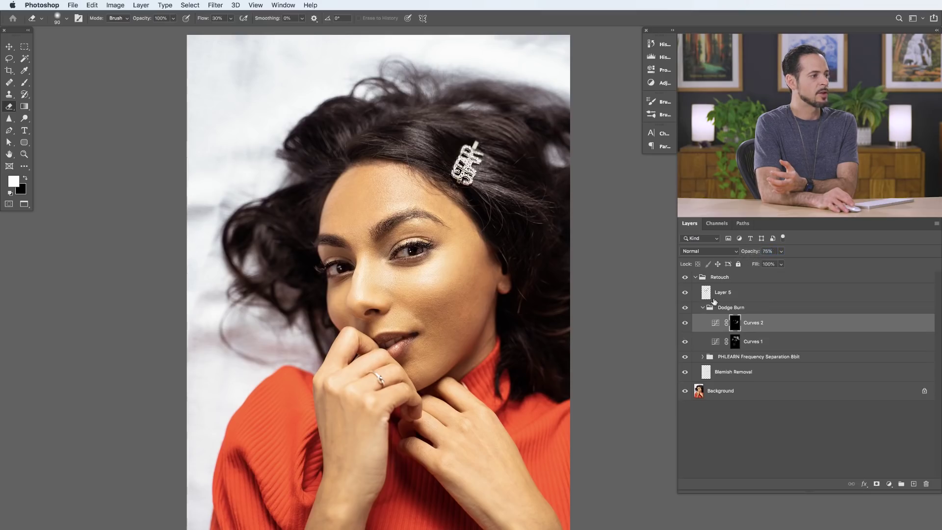
Collapse the Dodge Burn and Retouch groups and compare the whole portrait with the Retouch group hidden and shown.
click(702, 308)
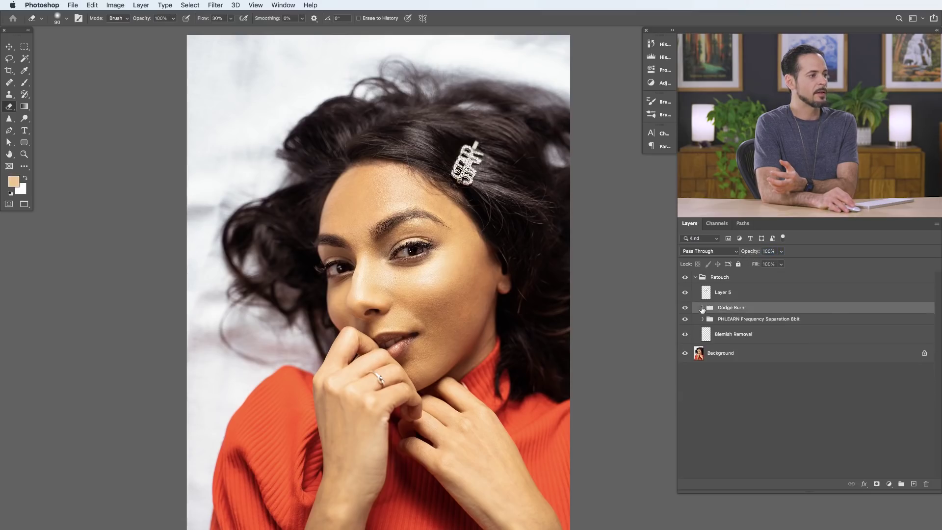
click(695, 277)
click(684, 278)
click(684, 278)
click(684, 277)
click(684, 278)
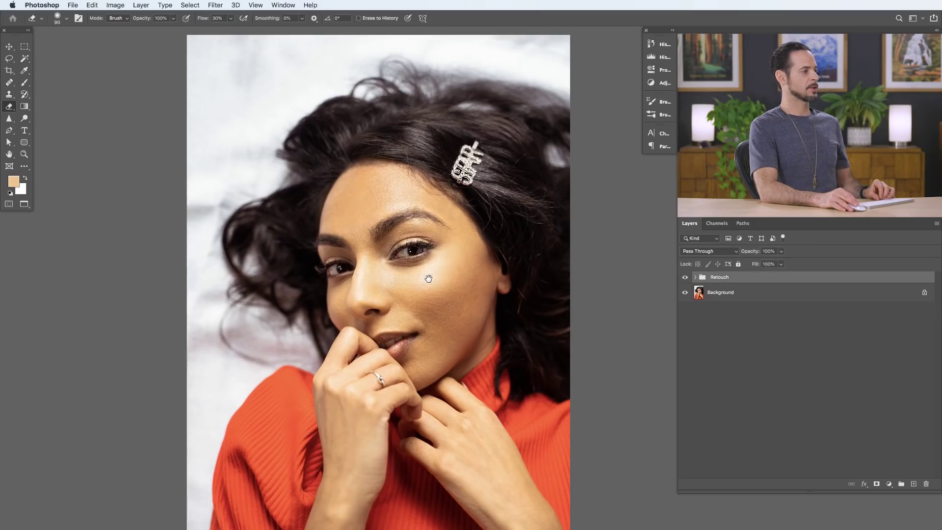
Compare the face up close before and after the retouch by repeatedly hiding and showing the Retouch group.
scroll(428, 279, up, 5)
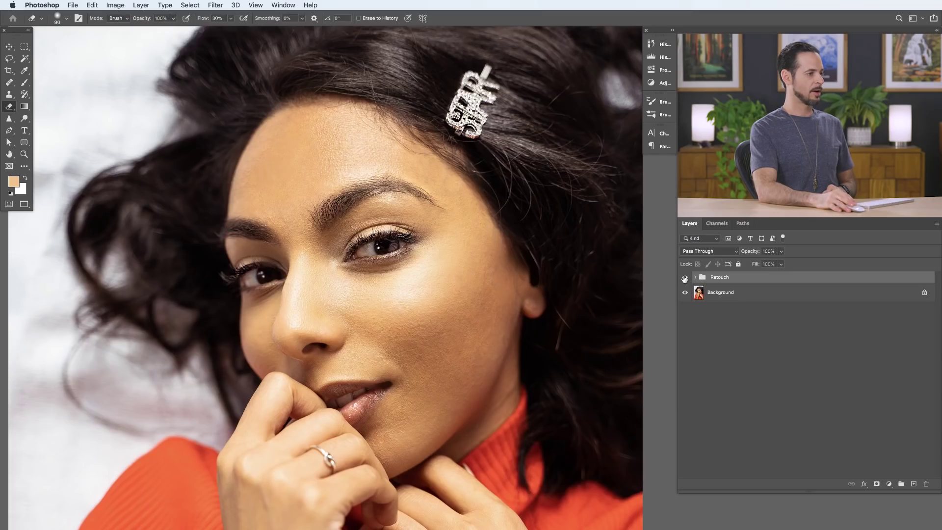
click(685, 277)
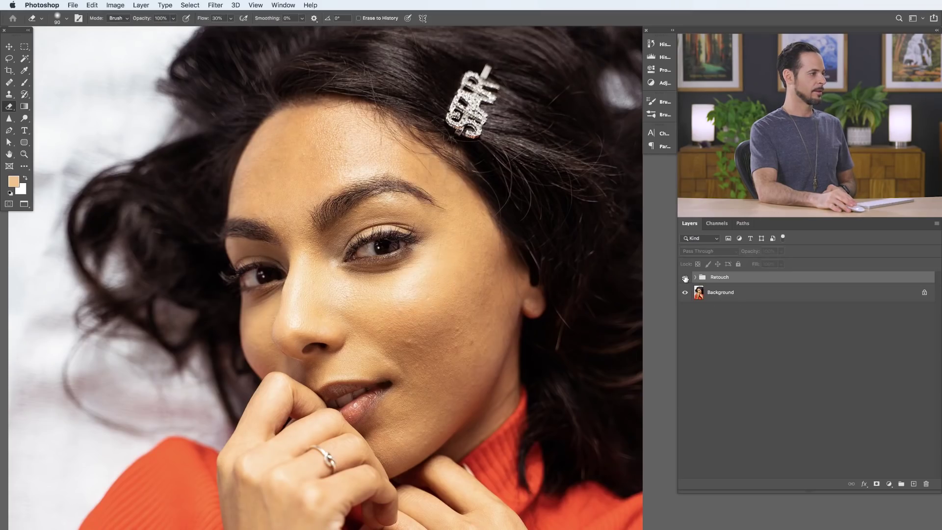
click(685, 278)
click(685, 278)
click(685, 278)
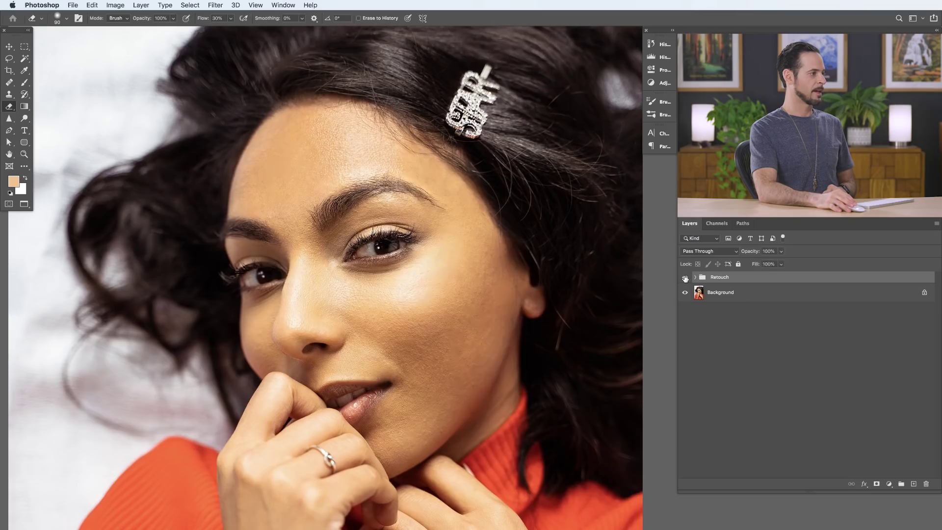
click(685, 277)
click(685, 278)
click(685, 277)
click(684, 278)
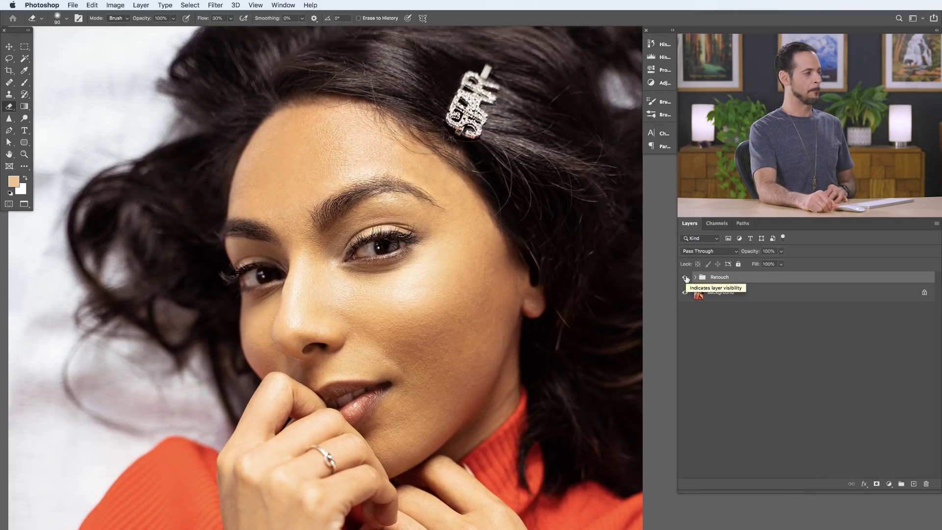